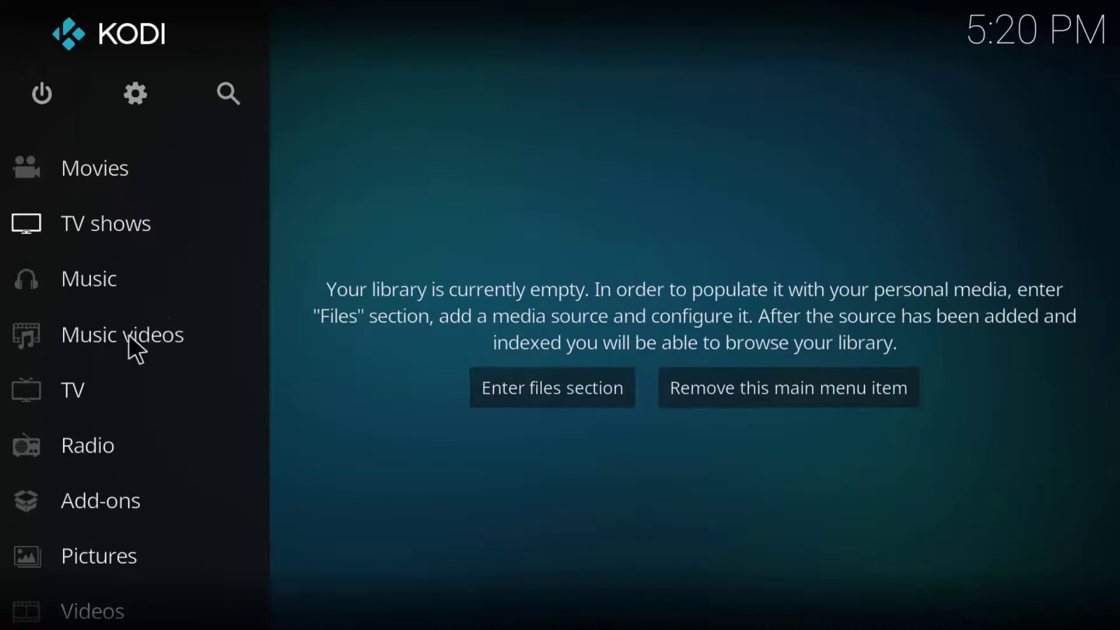
# - Browse the Exodus add-on's TV Shows by People Watching and open Sherlock
pyautogui.scroll(-7, 69, 301)
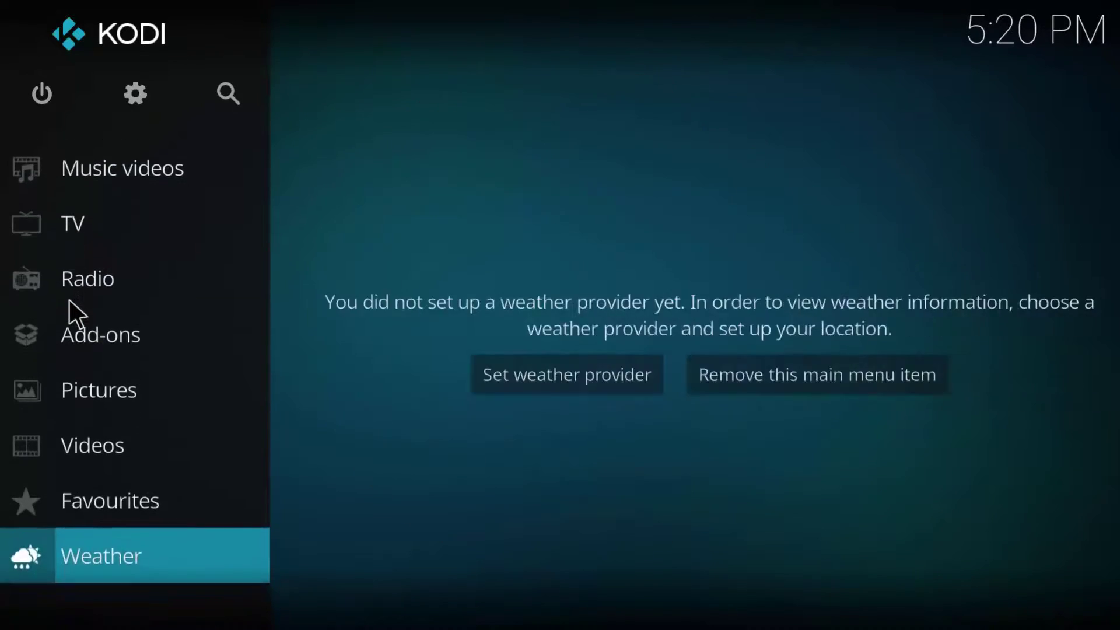
pyautogui.scroll(10, 69, 300)
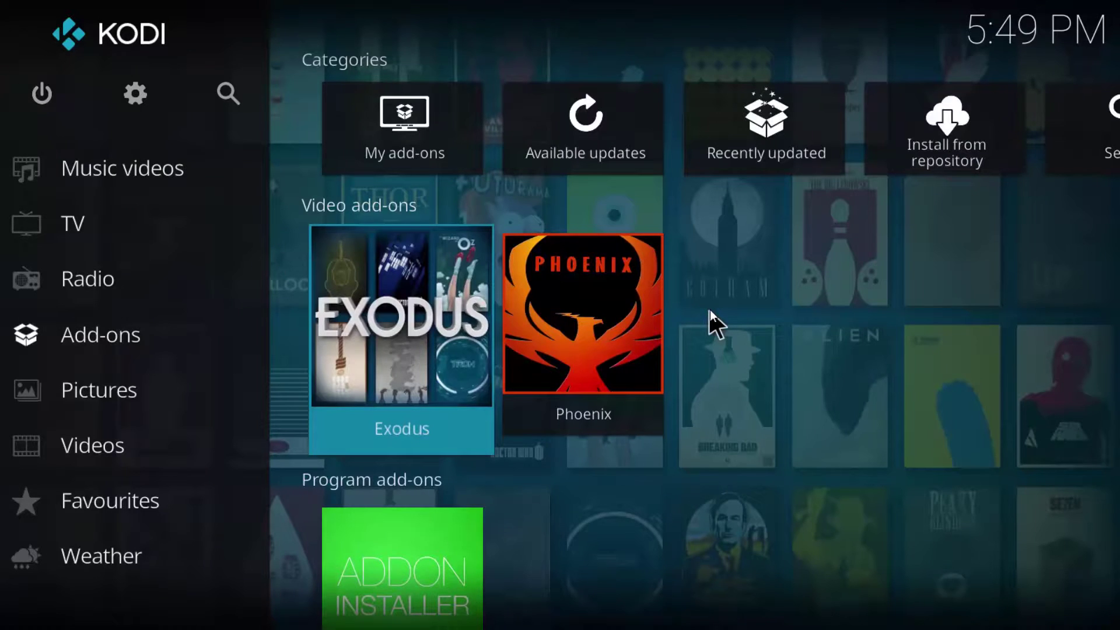
pyautogui.click(394, 313)
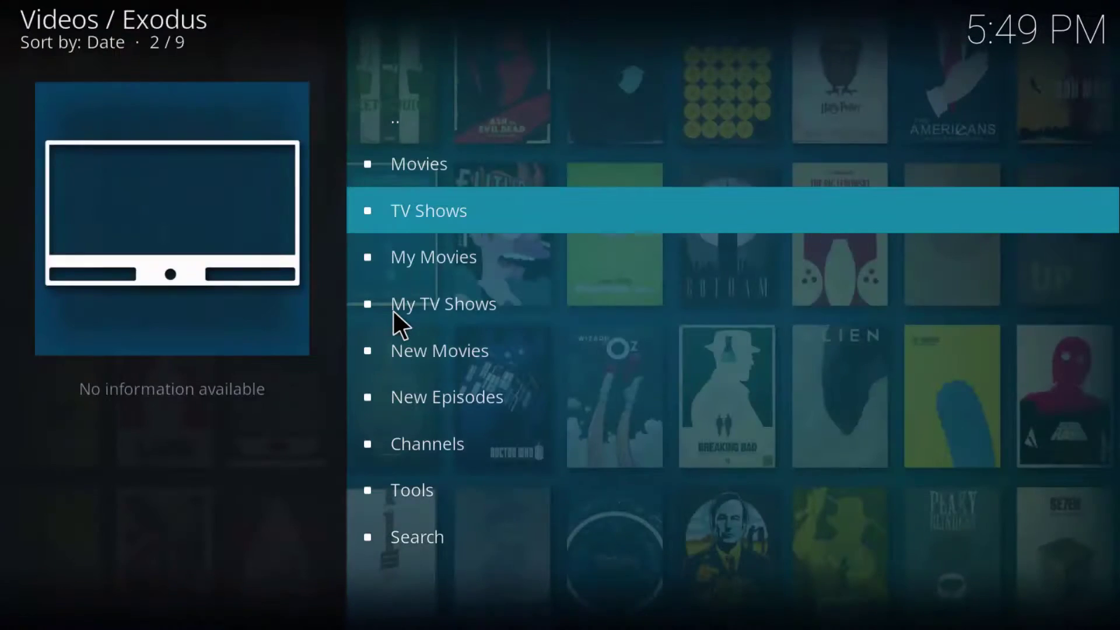
pyautogui.click(449, 213)
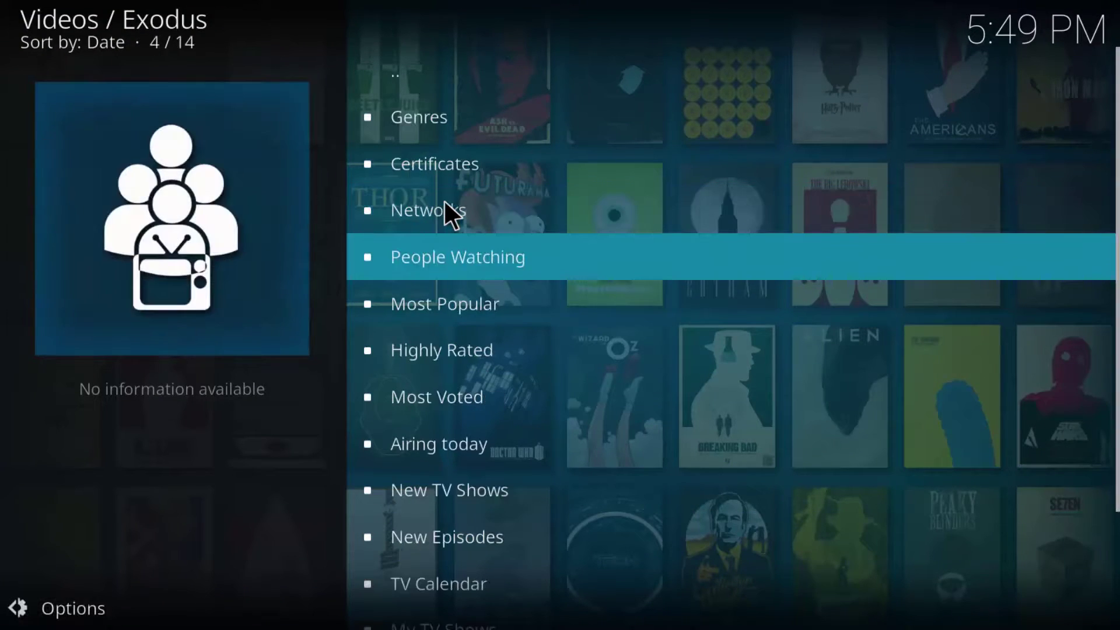
pyautogui.click(444, 265)
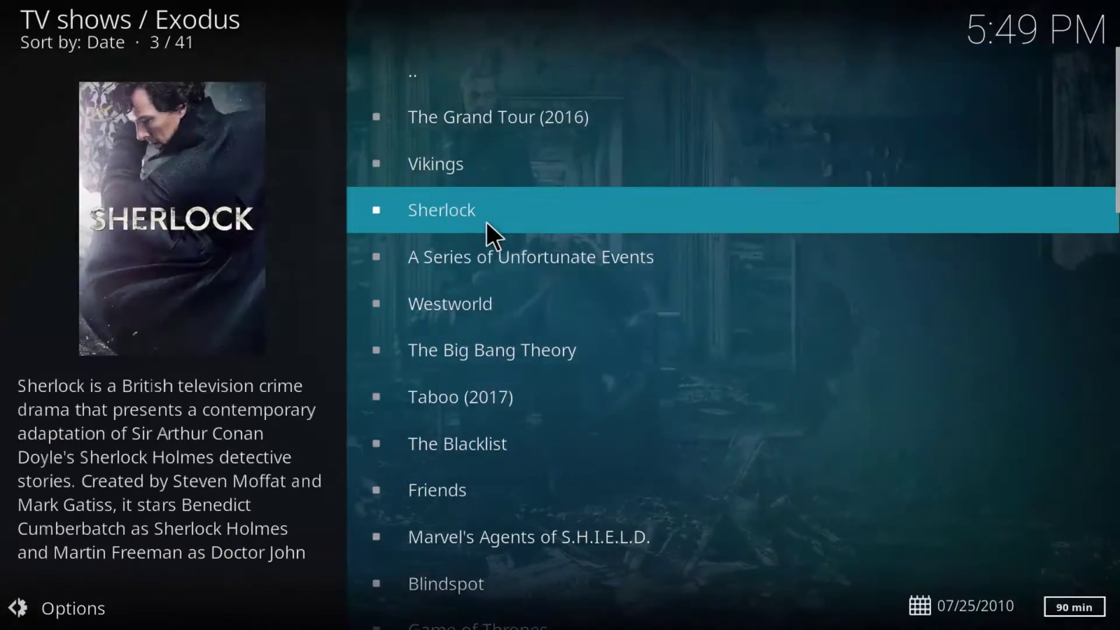
pyautogui.click(485, 219)
pyautogui.click(472, 389)
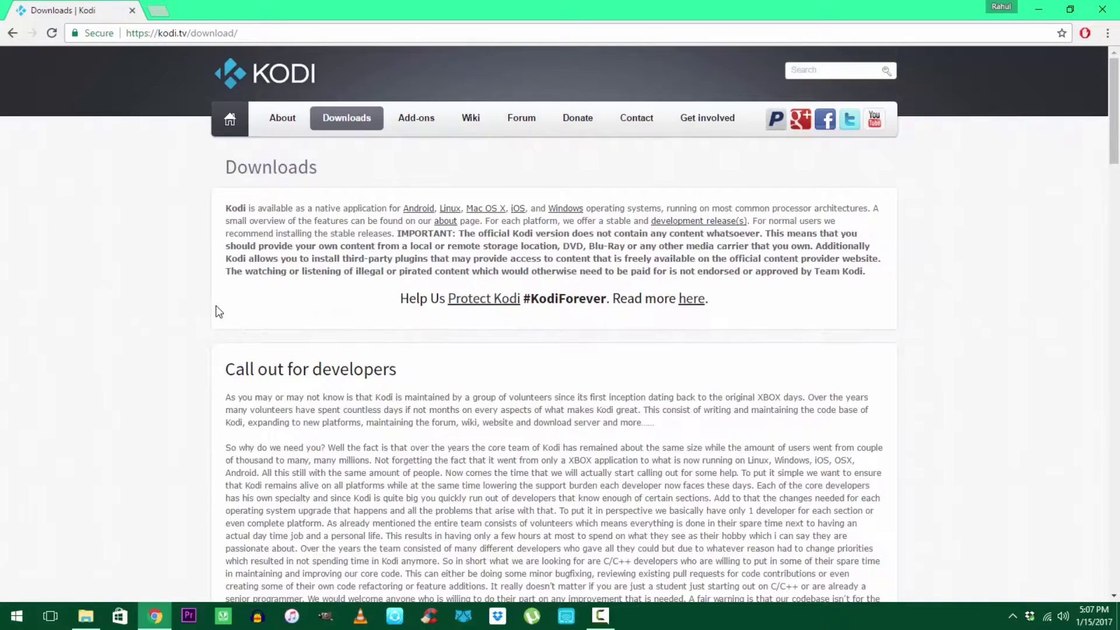
# - Examine the Kodi builds offered for each platform on the kodi.tv download page in the browser
pyautogui.scroll(-15, 217, 309)
pyautogui.scroll(1, 216, 304)
pyautogui.moveTo(224, 117); pyautogui.dragTo(839, 451)
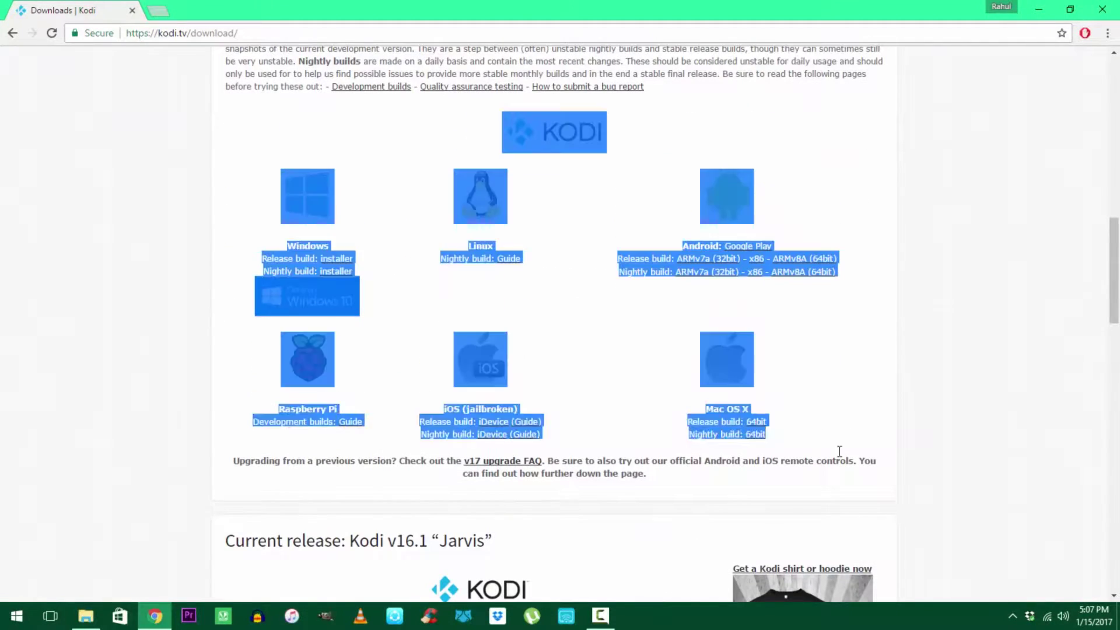
pyautogui.click(888, 363)
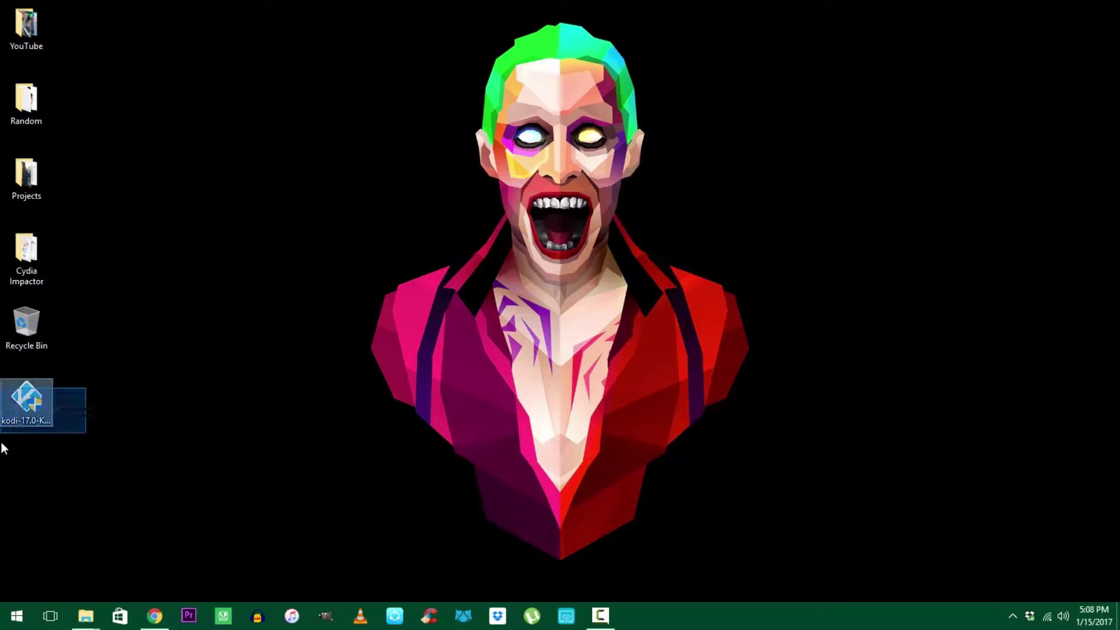
# - Install Kodi from the setup file on the desktop into C:\Program Files (x86)\Kodi and launch it on completion
pyautogui.rightClick(40, 401)
pyautogui.click(129, 76)
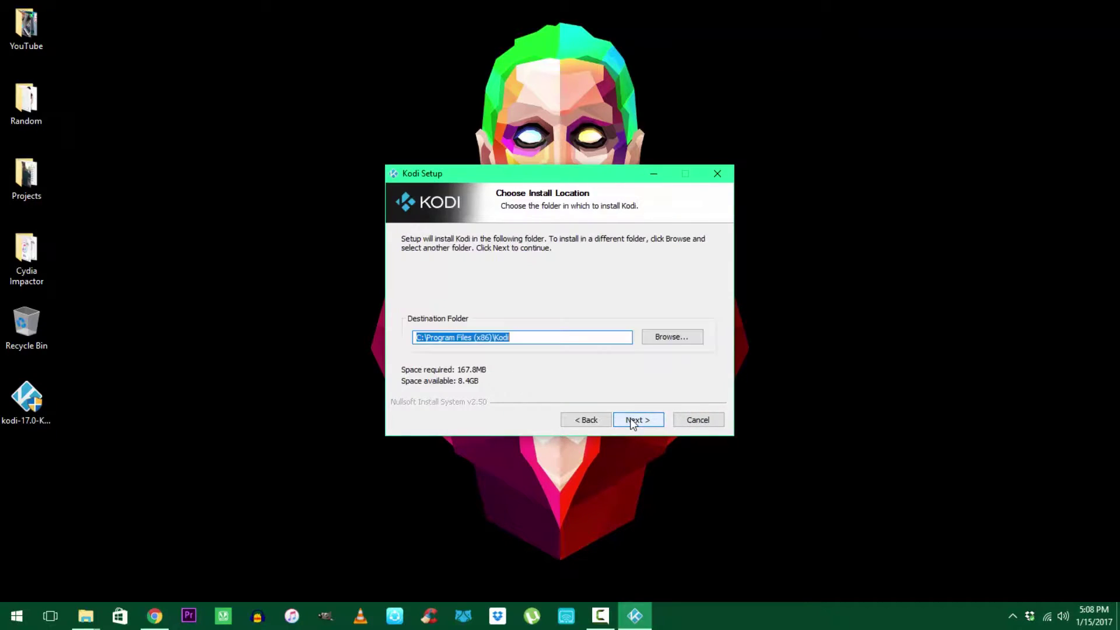
pyautogui.click(632, 420)
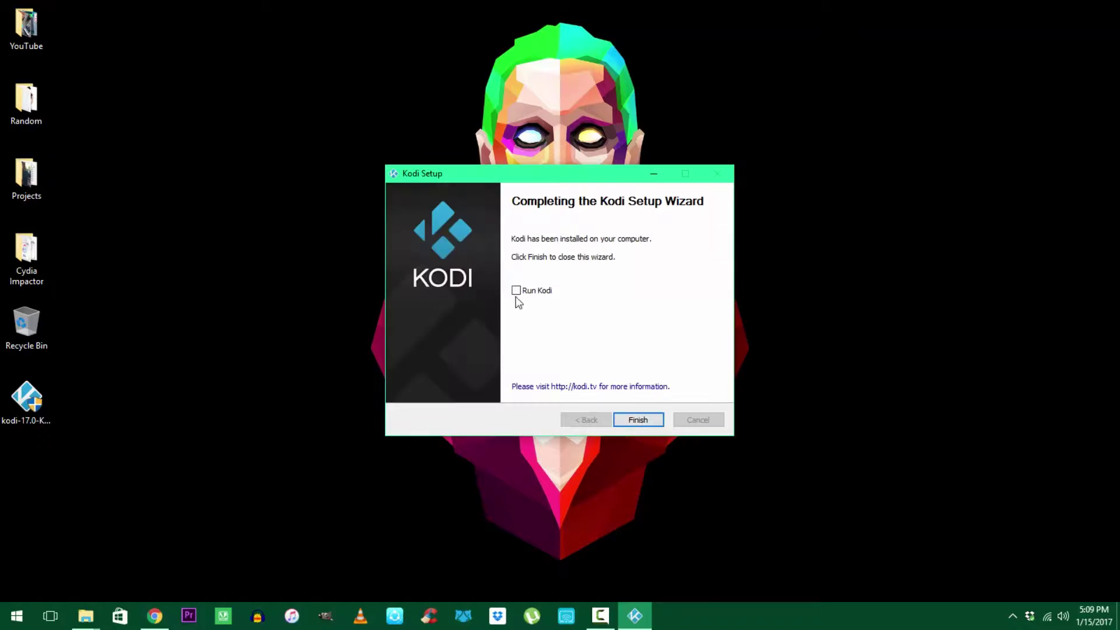
pyautogui.click(516, 290)
pyautogui.click(638, 420)
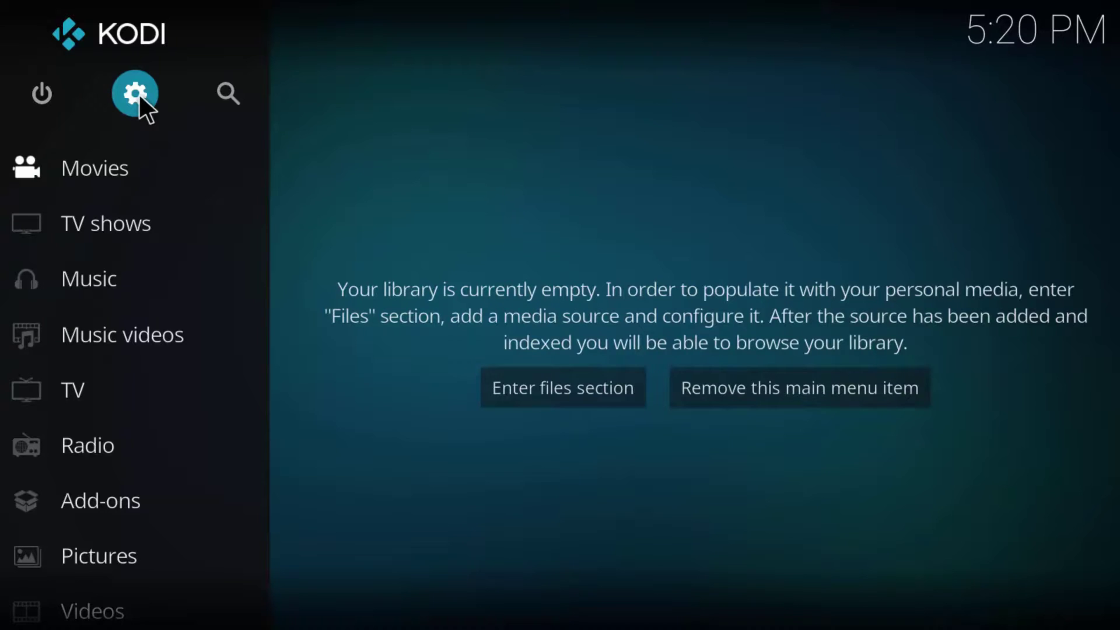
pyautogui.click(139, 94)
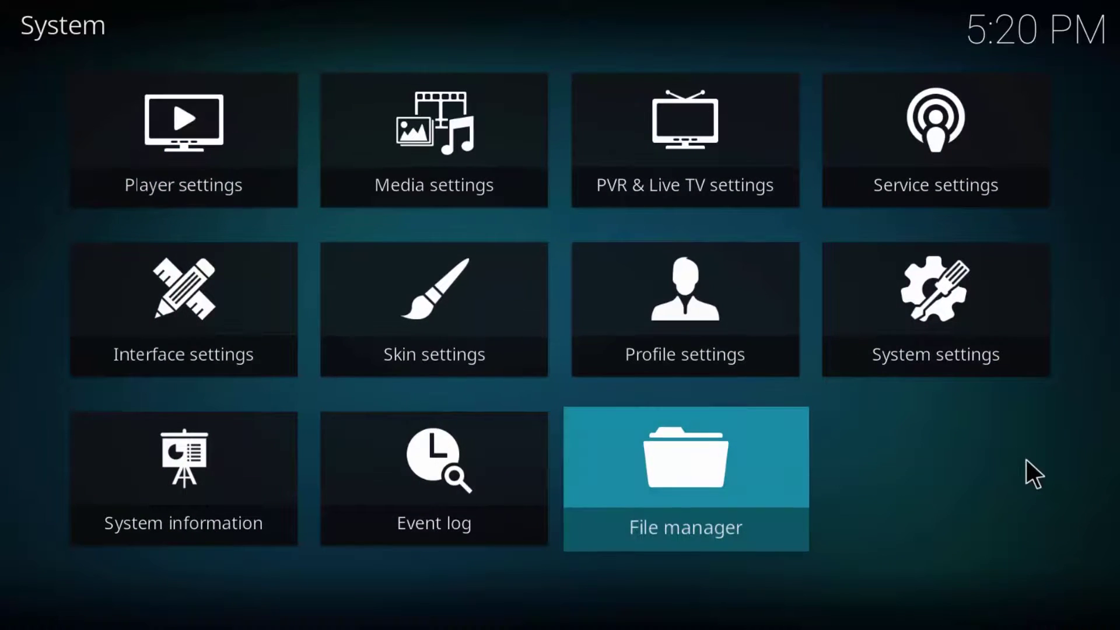
pyautogui.click(704, 462)
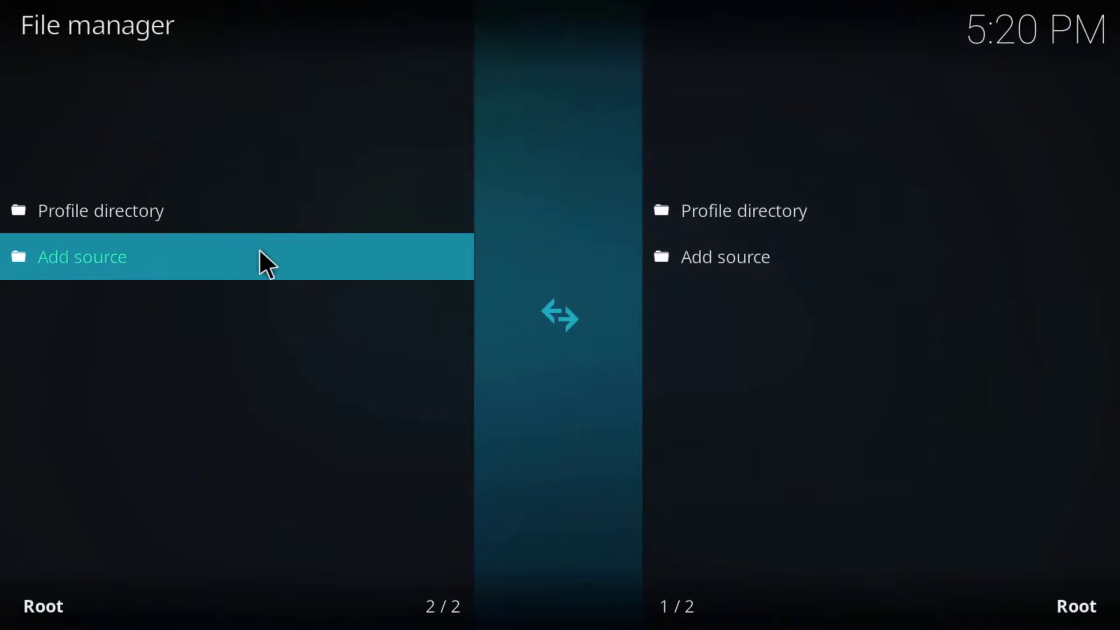
pyautogui.click(92, 264)
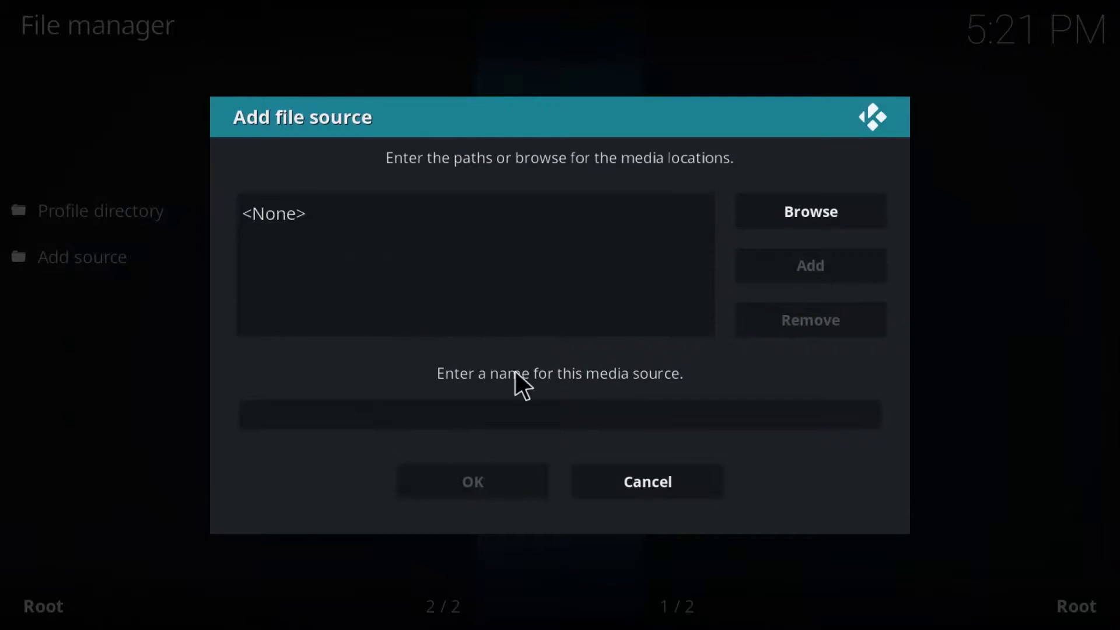
pyautogui.click(446, 203)
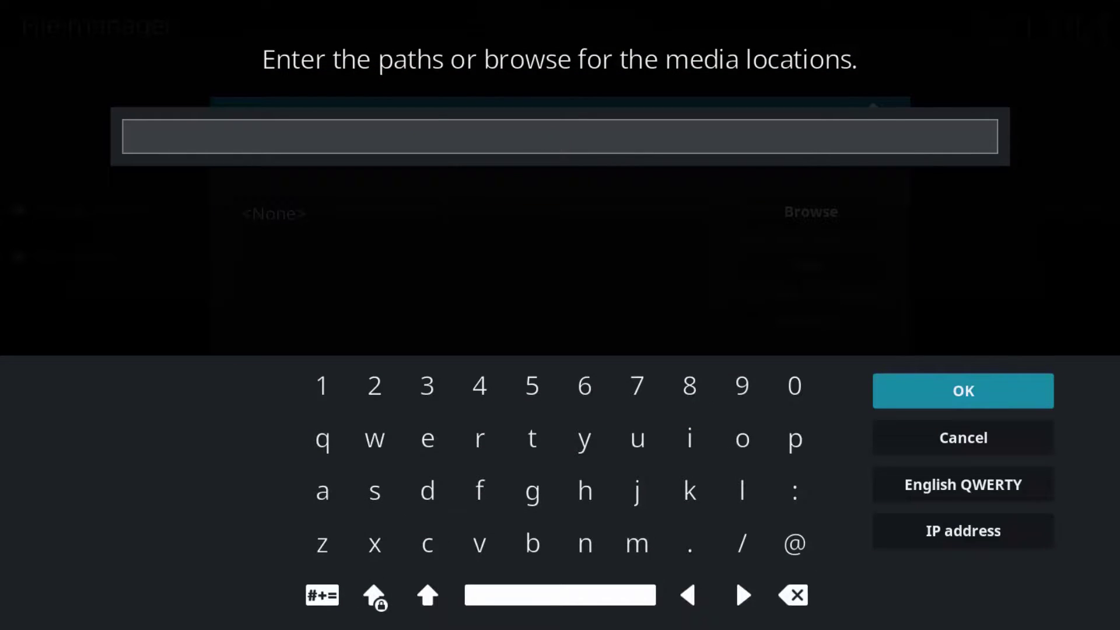
pyautogui.write('http://fusion.tvaddons.ag/')
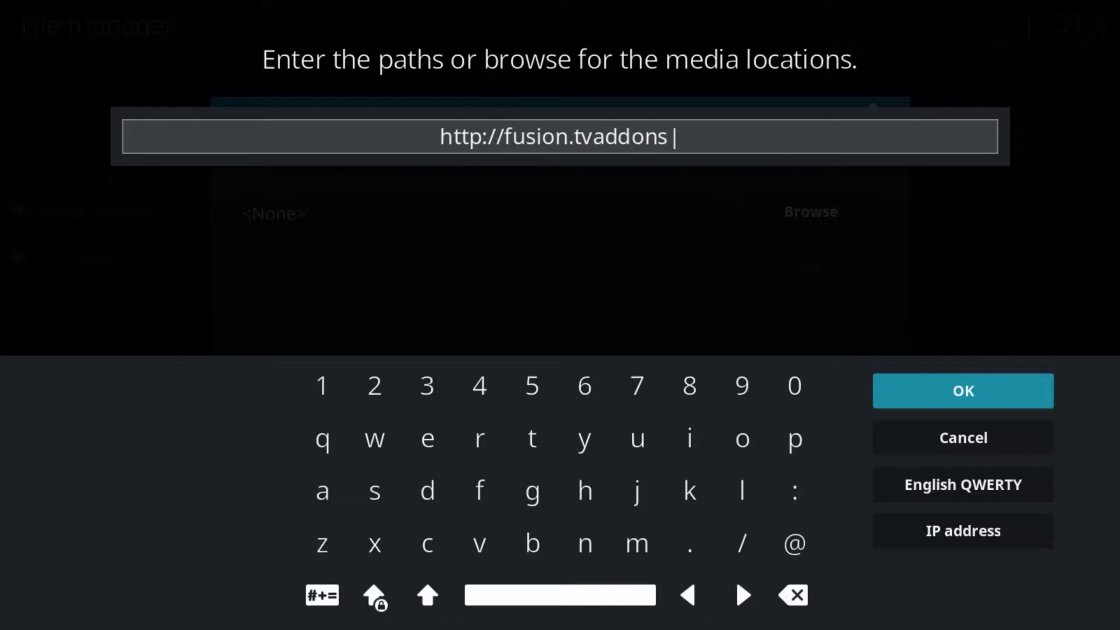
pyautogui.click(918, 383)
# - Name the new media source fusion and save it
pyautogui.click(614, 415)
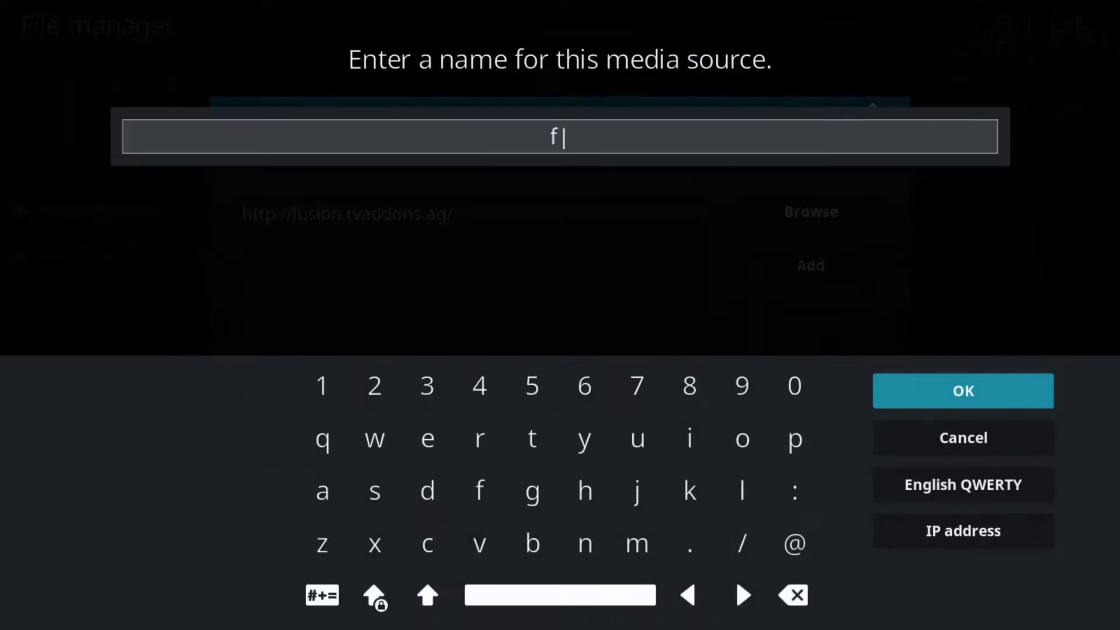
pyautogui.write('fusion')
pyautogui.press('Return')
pyautogui.click(527, 485)
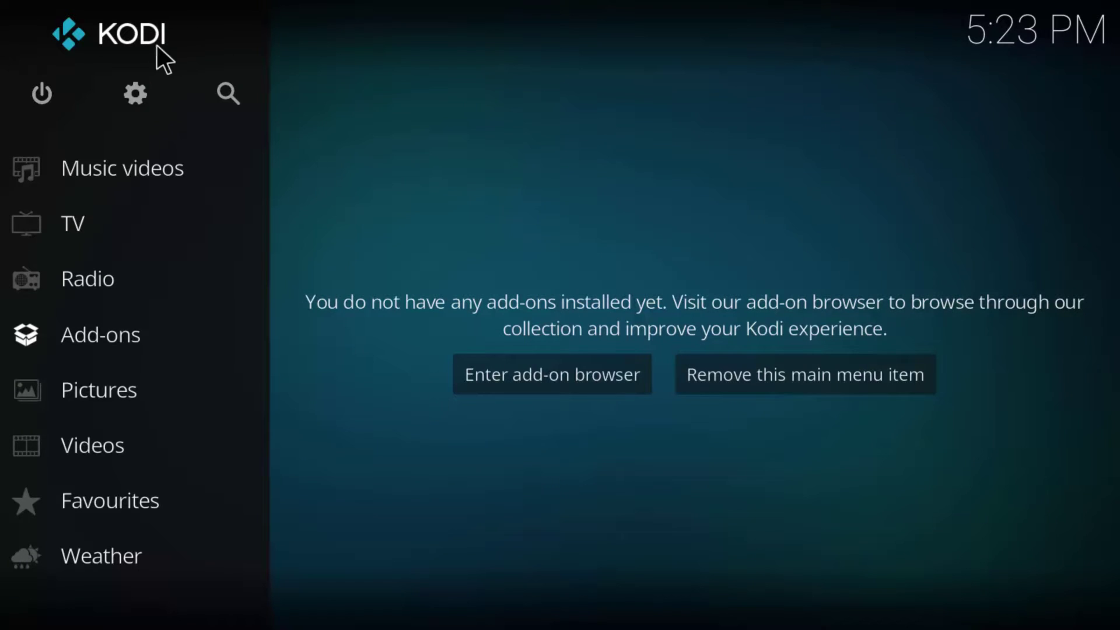
# - Switch the System settings level to Expert
pyautogui.click(145, 93)
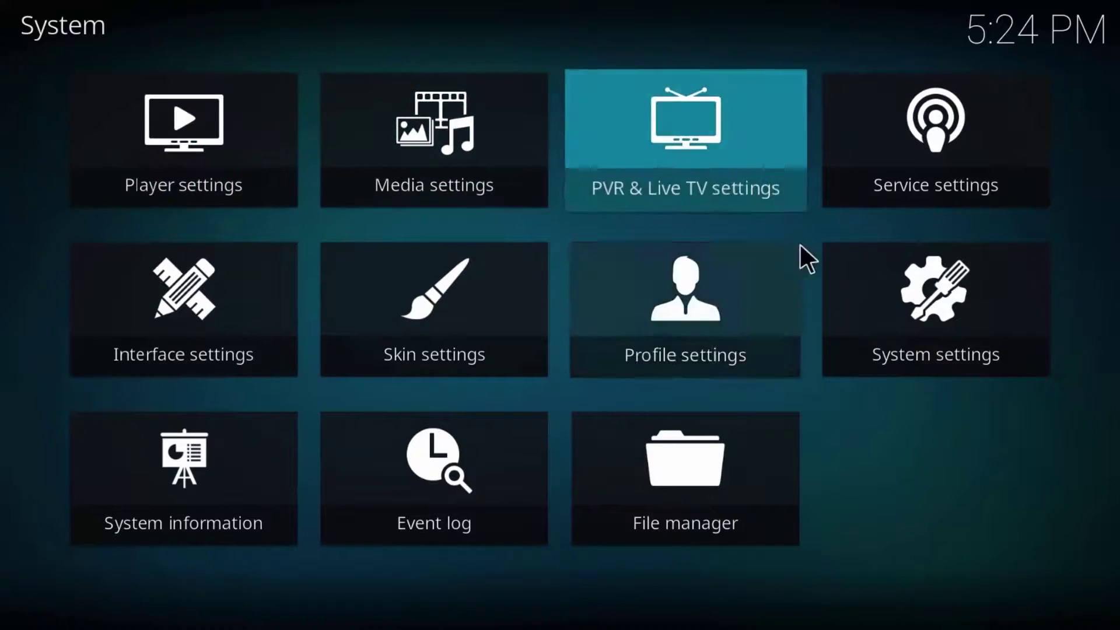
pyautogui.click(876, 299)
pyautogui.moveTo(208, 389)
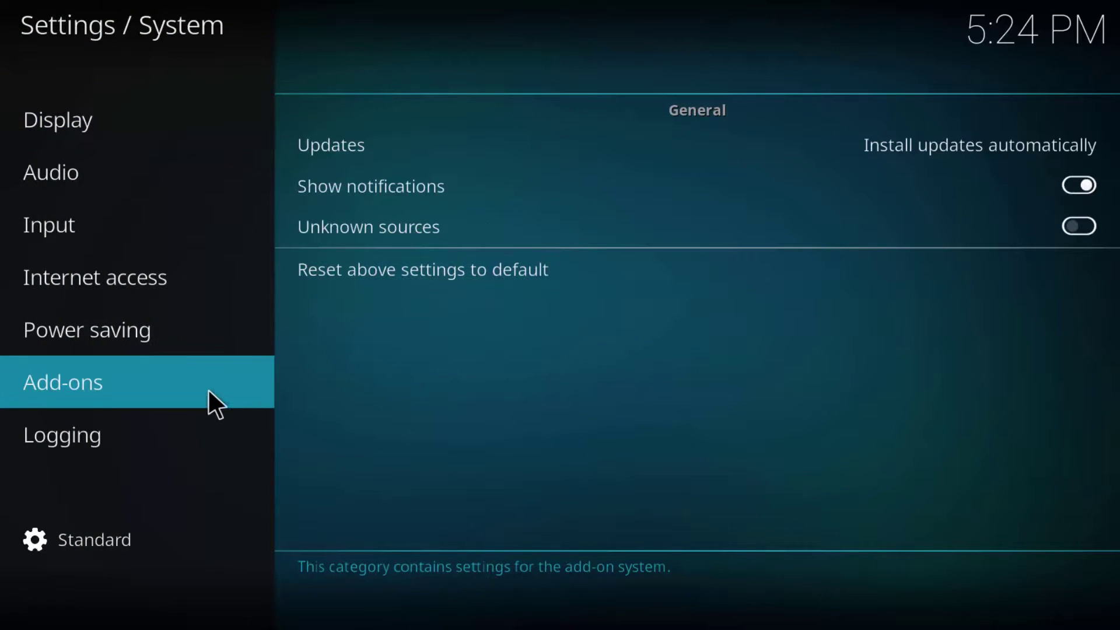
pyautogui.click(145, 538)
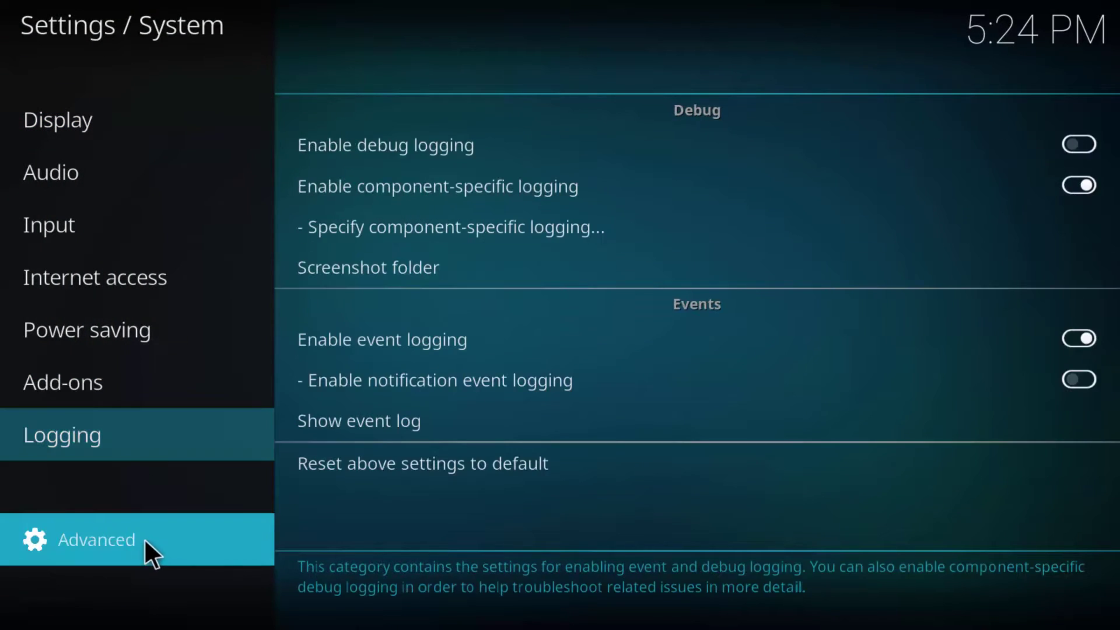
pyautogui.click(127, 541)
# - Allow add-on installation from unknown sources, accept the warning, and return to the home screen
pyautogui.moveTo(127, 392)
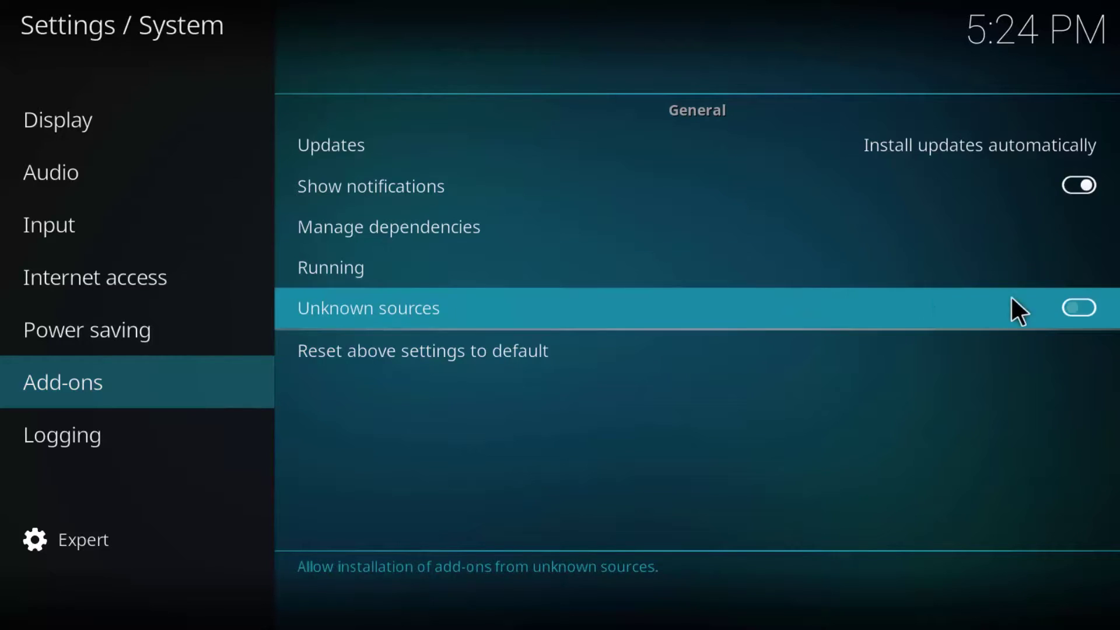
pyautogui.click(1085, 307)
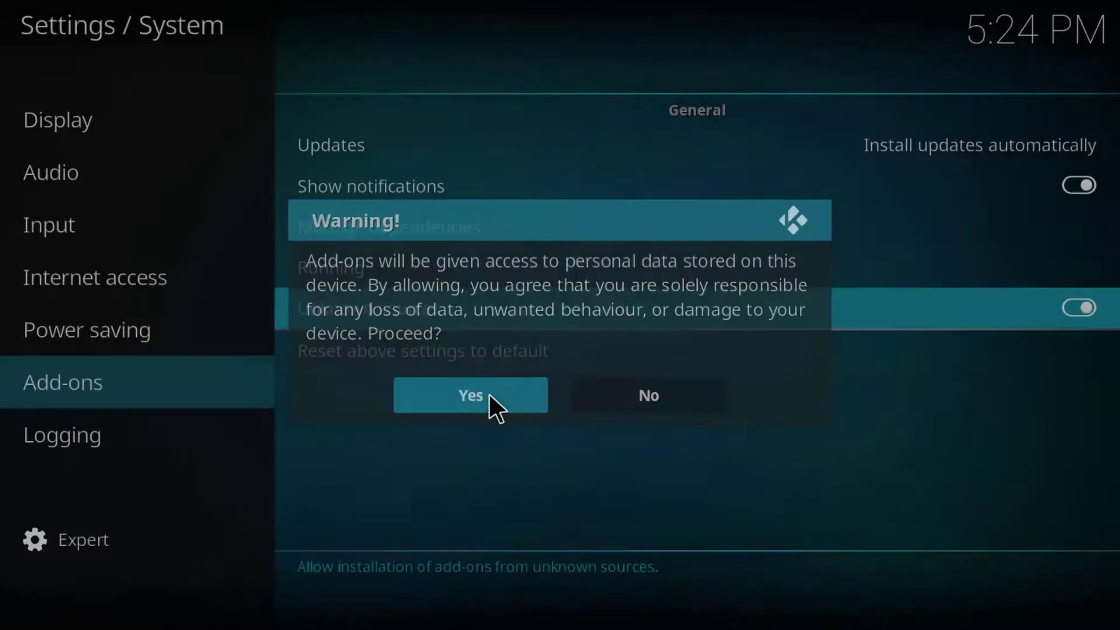
pyautogui.click(488, 393)
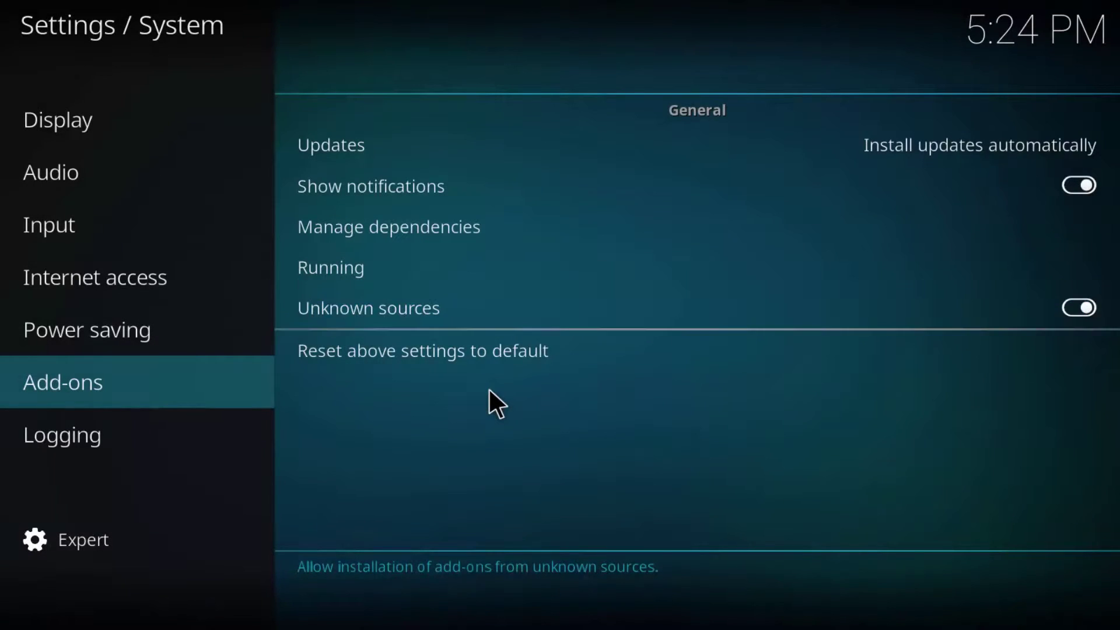
pyautogui.press('Escape')
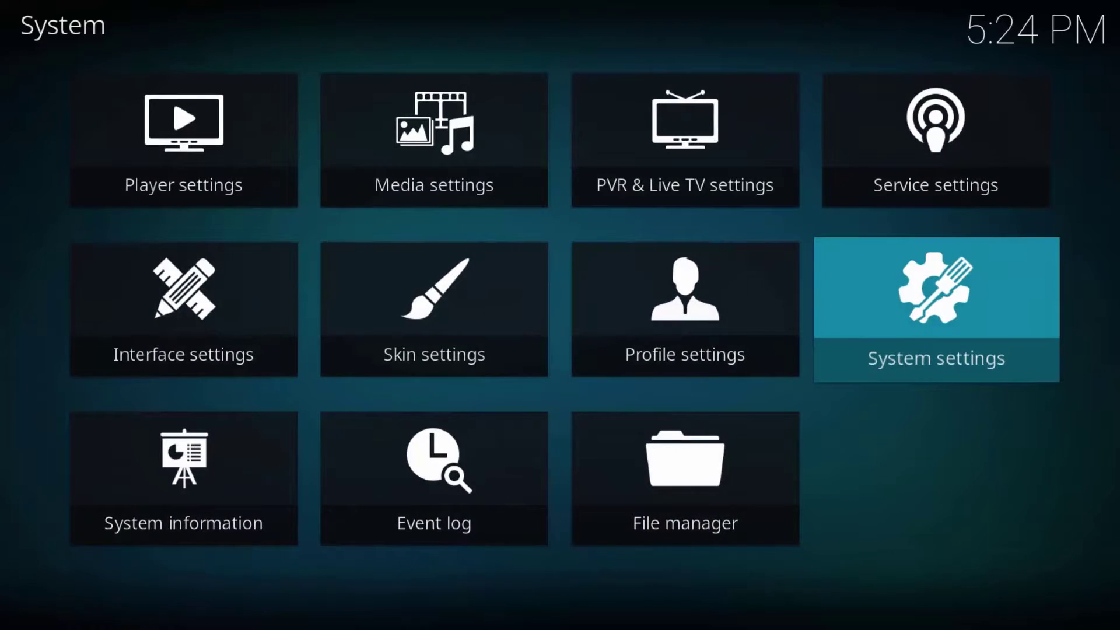
pyautogui.press('Escape')
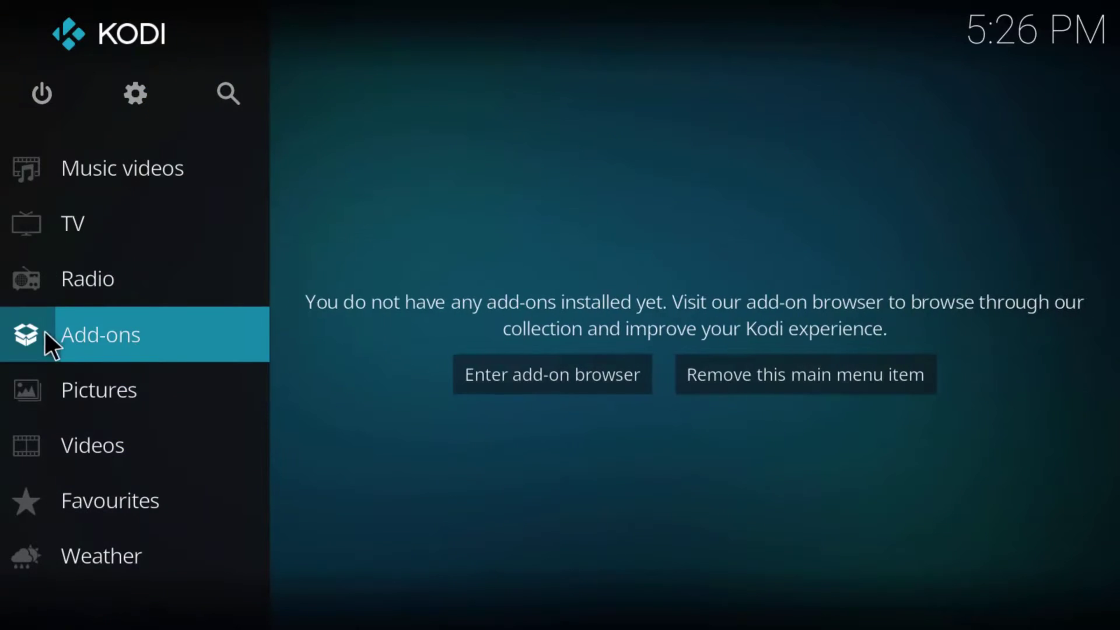
# - Install plugin.program.addoninstaller-1.2.9.zip from the fusion source and return to the home screen
pyautogui.click(36, 338)
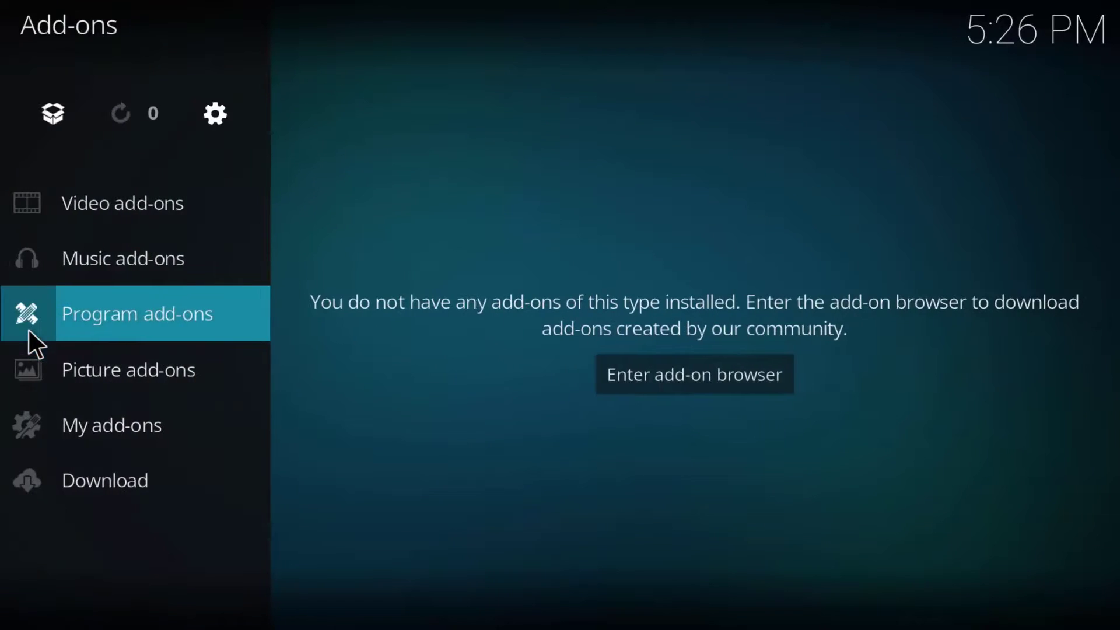
pyautogui.click(57, 118)
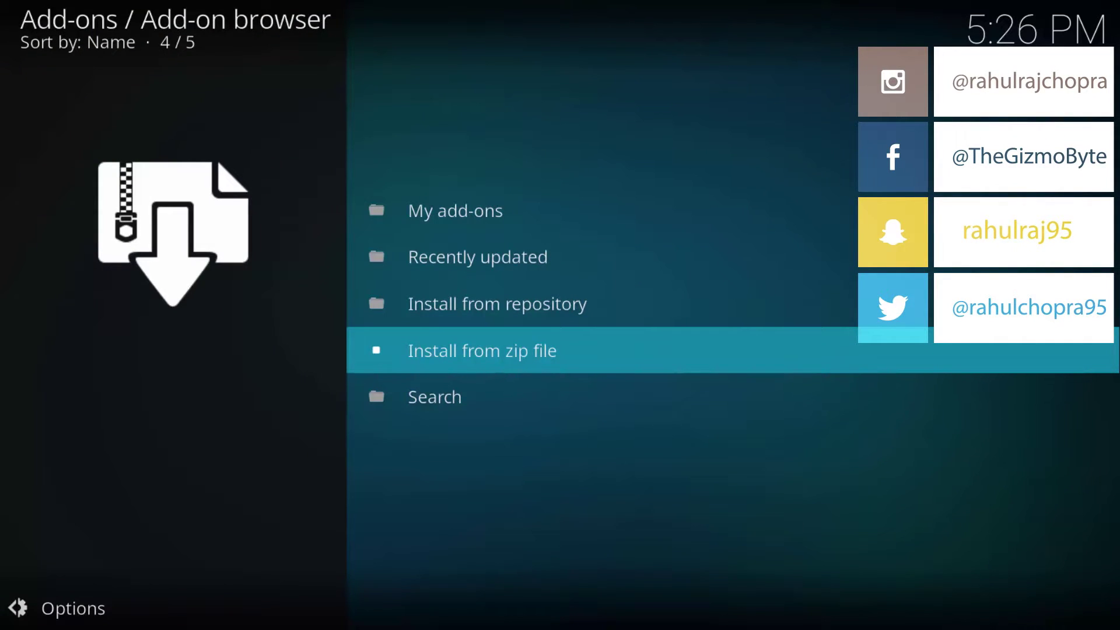
pyautogui.click(521, 348)
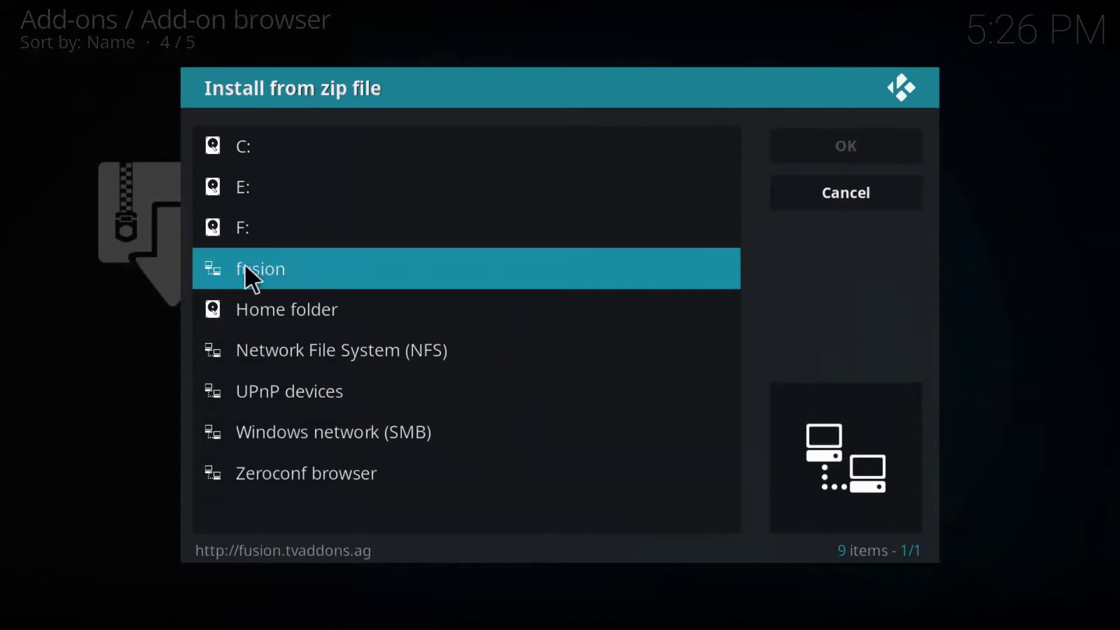
pyautogui.click(251, 268)
pyautogui.click(260, 232)
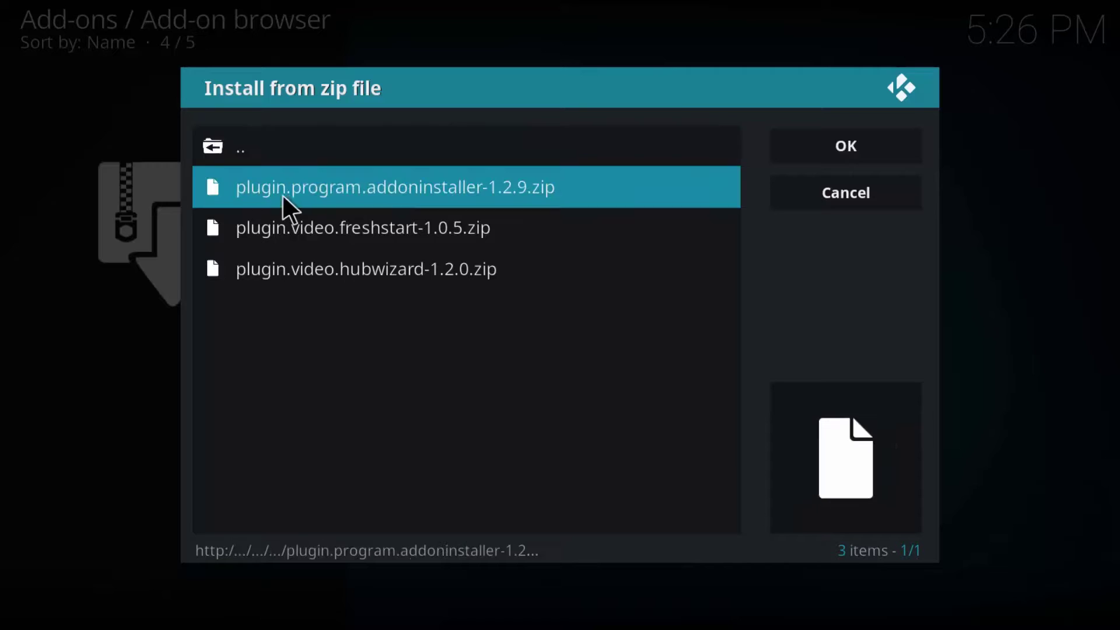
pyautogui.click(282, 193)
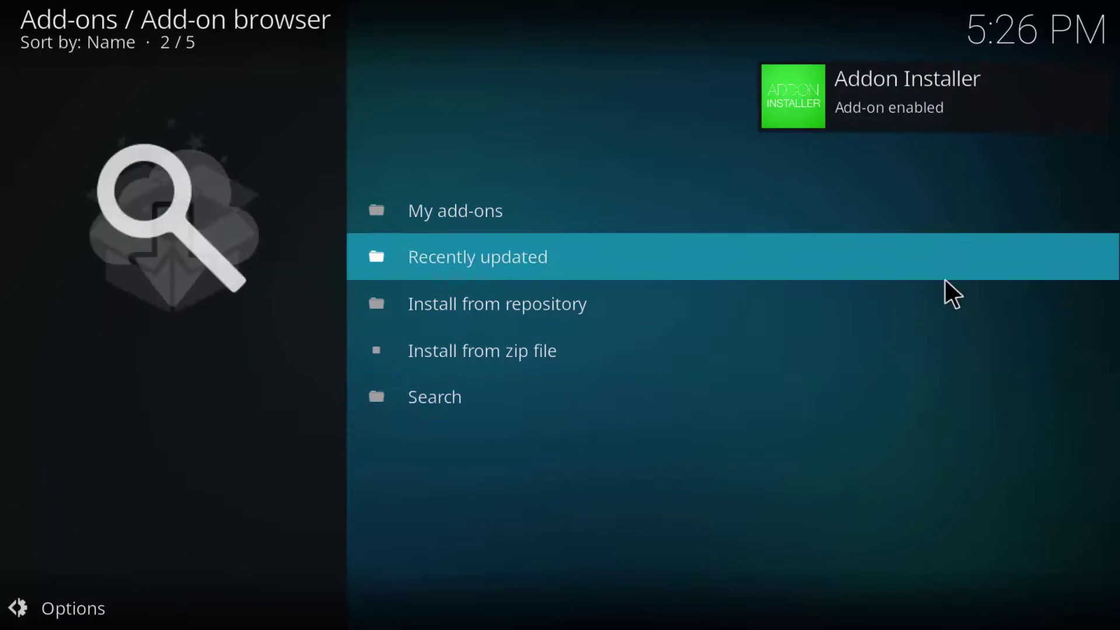
pyautogui.press('Escape')
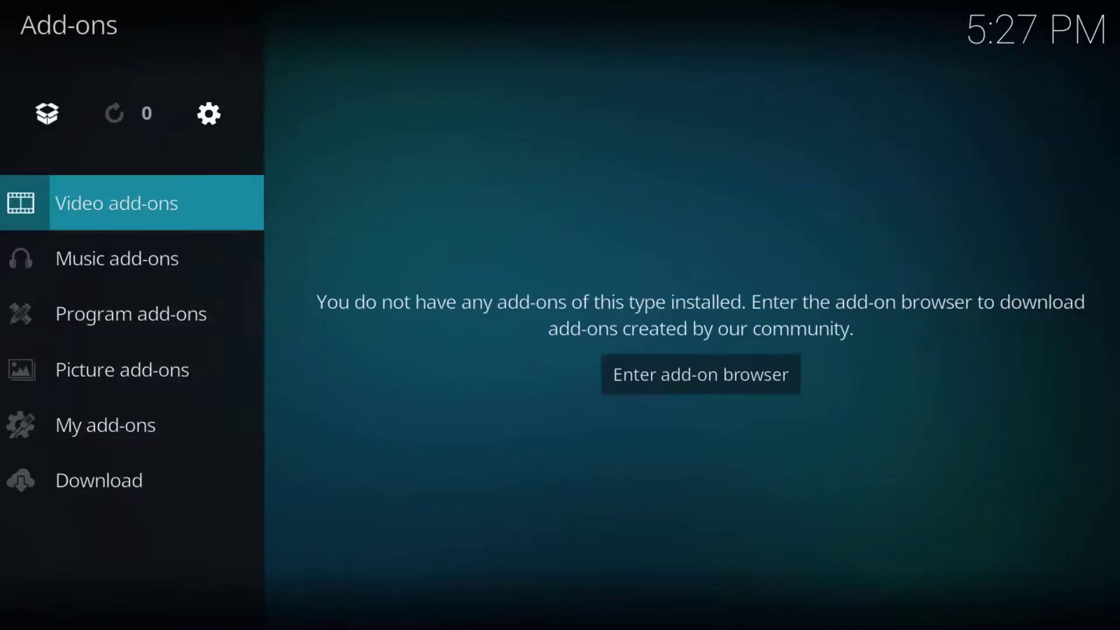
pyautogui.press('Escape')
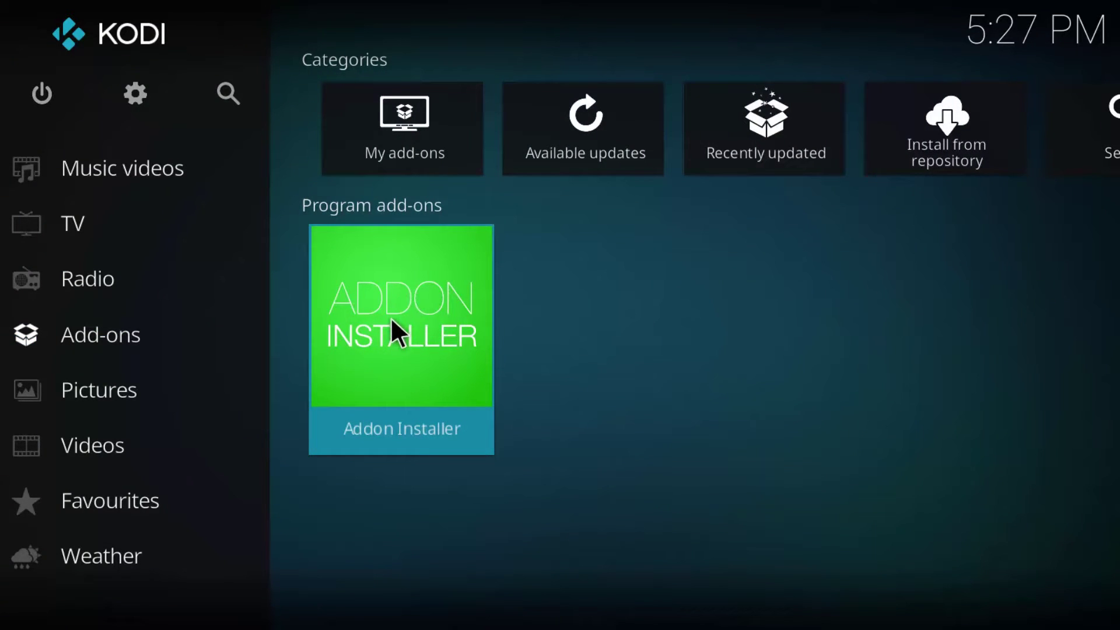
# - Install the Exodus add-on from Addon Installer's Featured Addons and acknowledge the installation
pyautogui.click(390, 317)
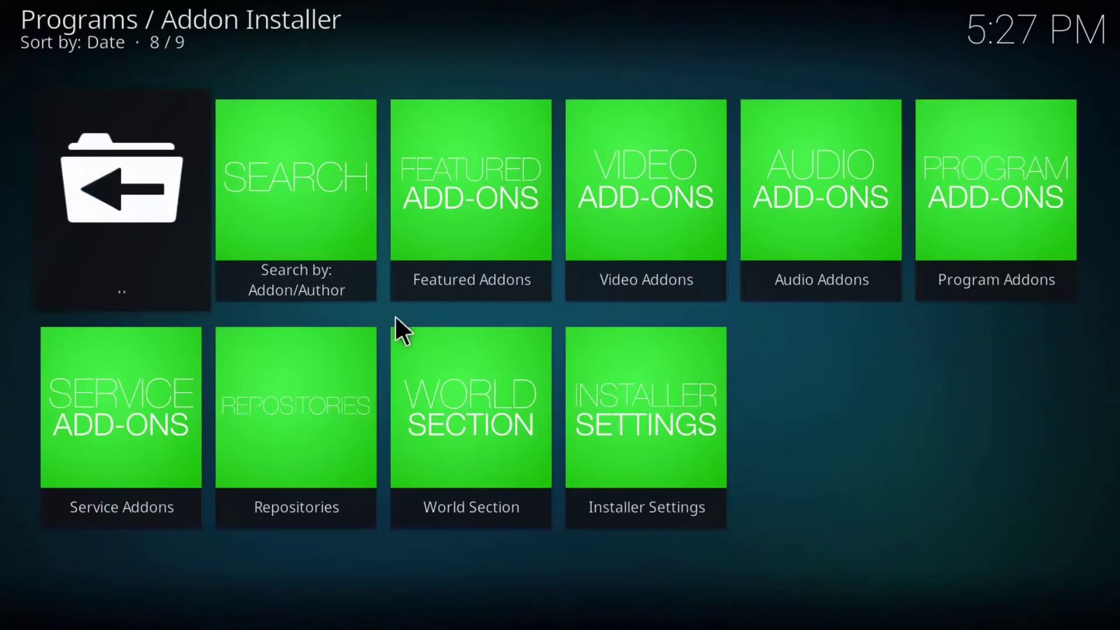
pyautogui.click(480, 210)
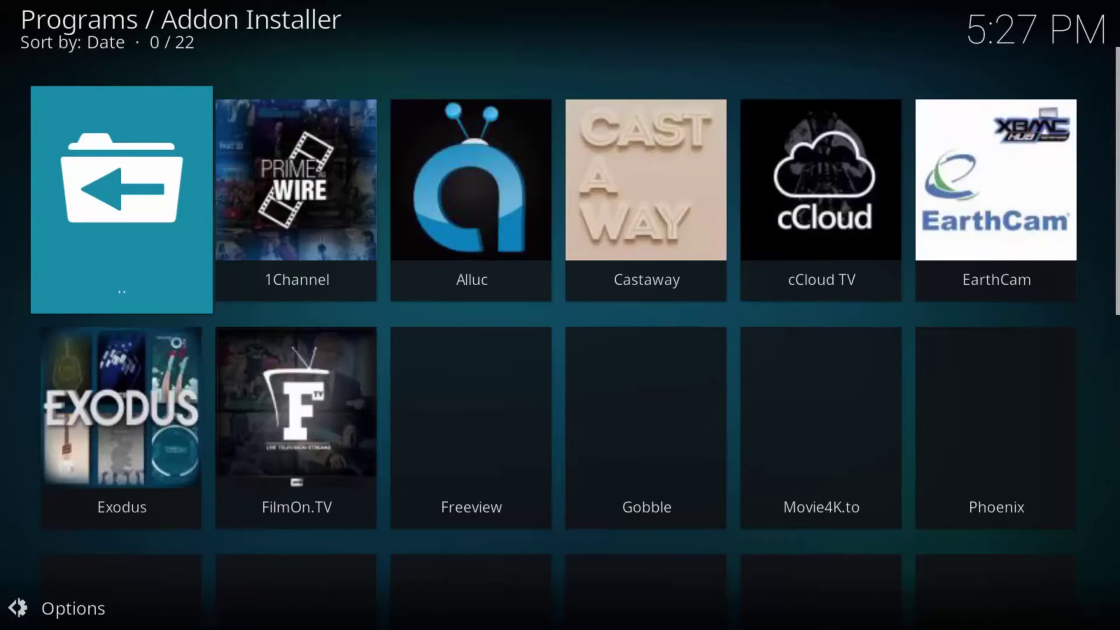
pyautogui.click(130, 417)
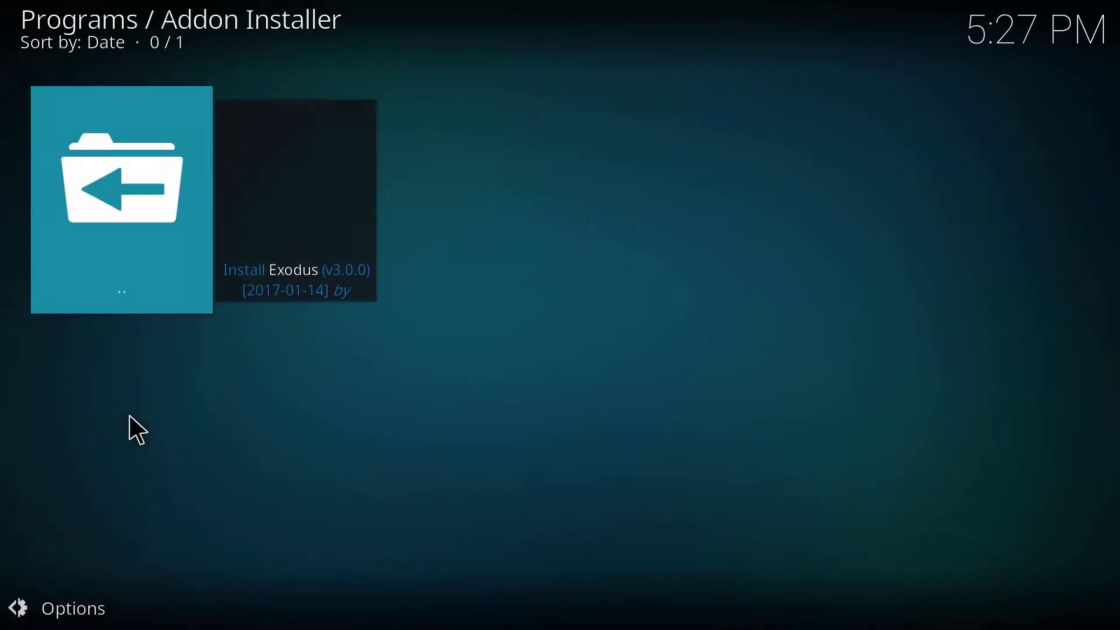
pyautogui.click(274, 214)
pyautogui.click(439, 406)
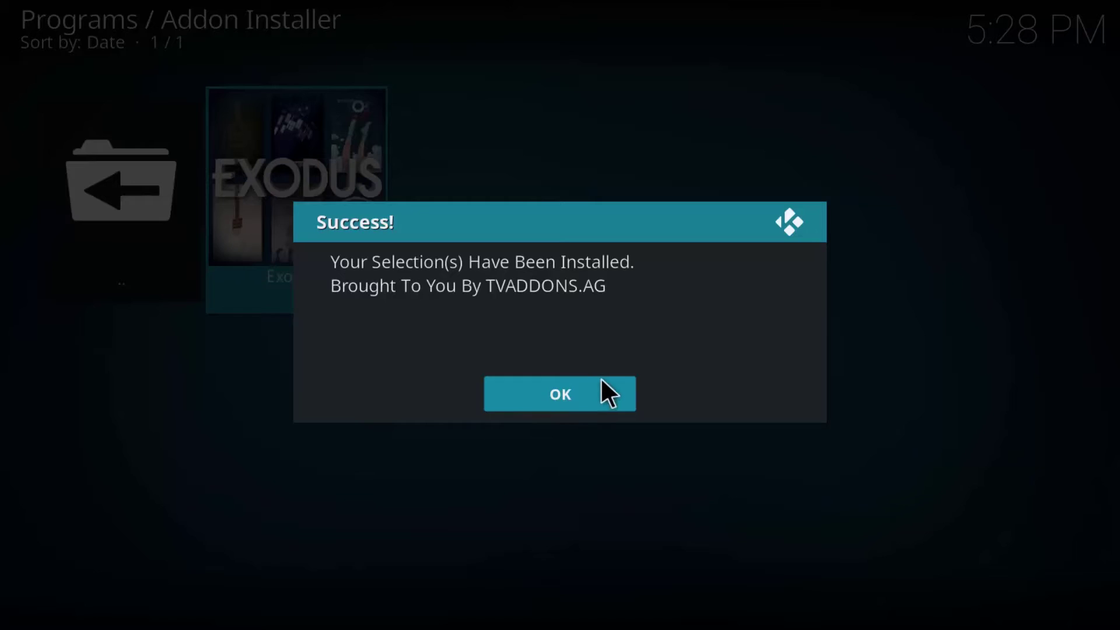
pyautogui.click(609, 394)
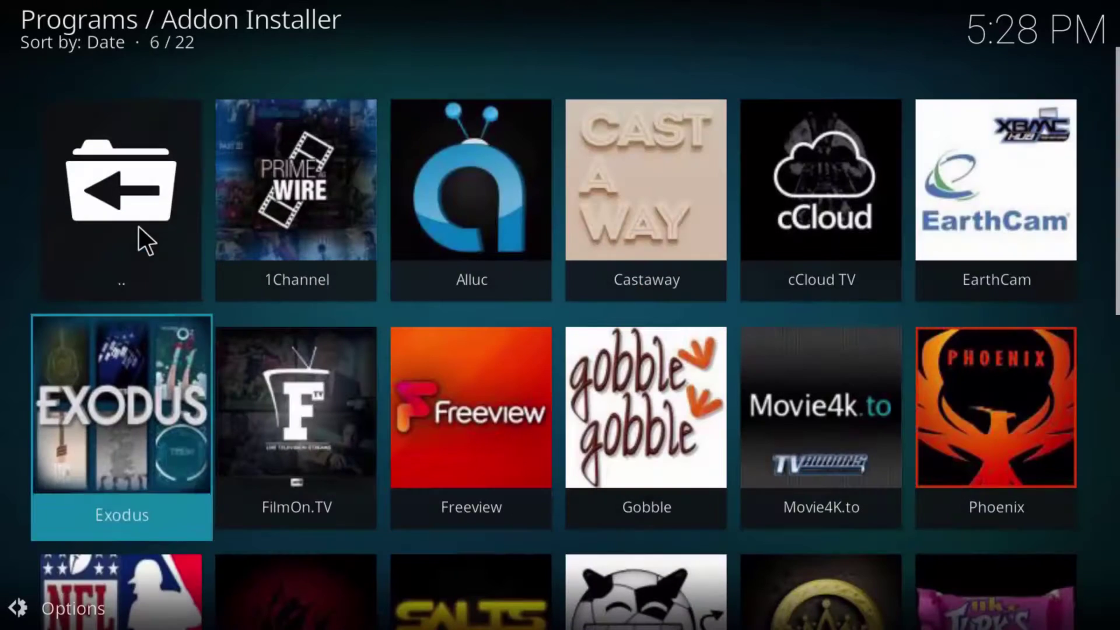
# - Install the Phoenix add-on from the featured add-ons and return to the home screen
pyautogui.click(1006, 404)
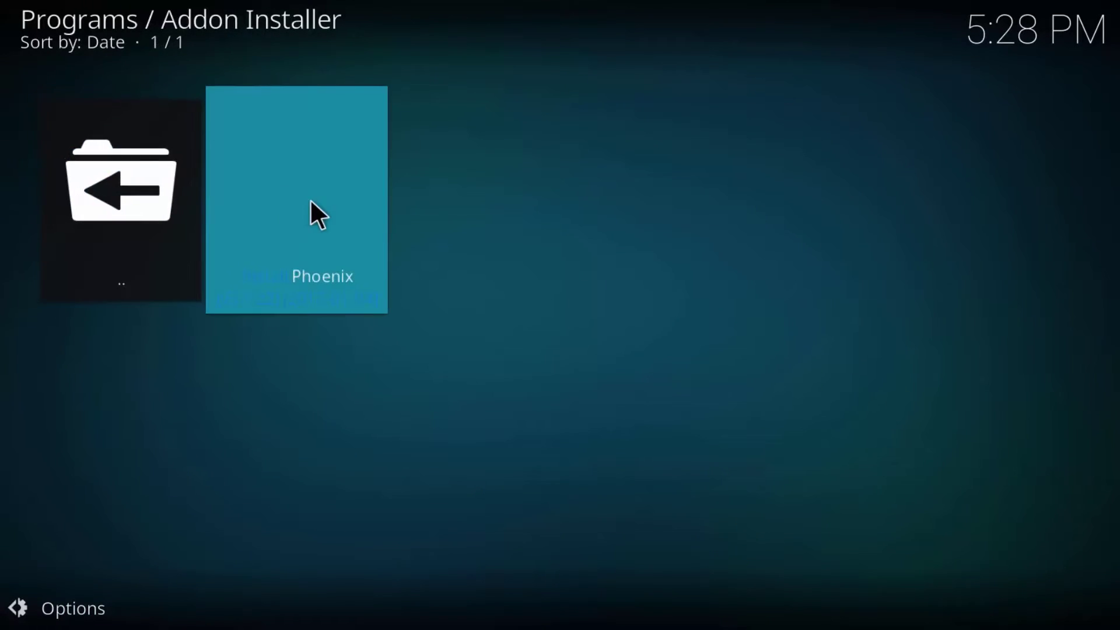
pyautogui.click(310, 202)
pyautogui.click(490, 389)
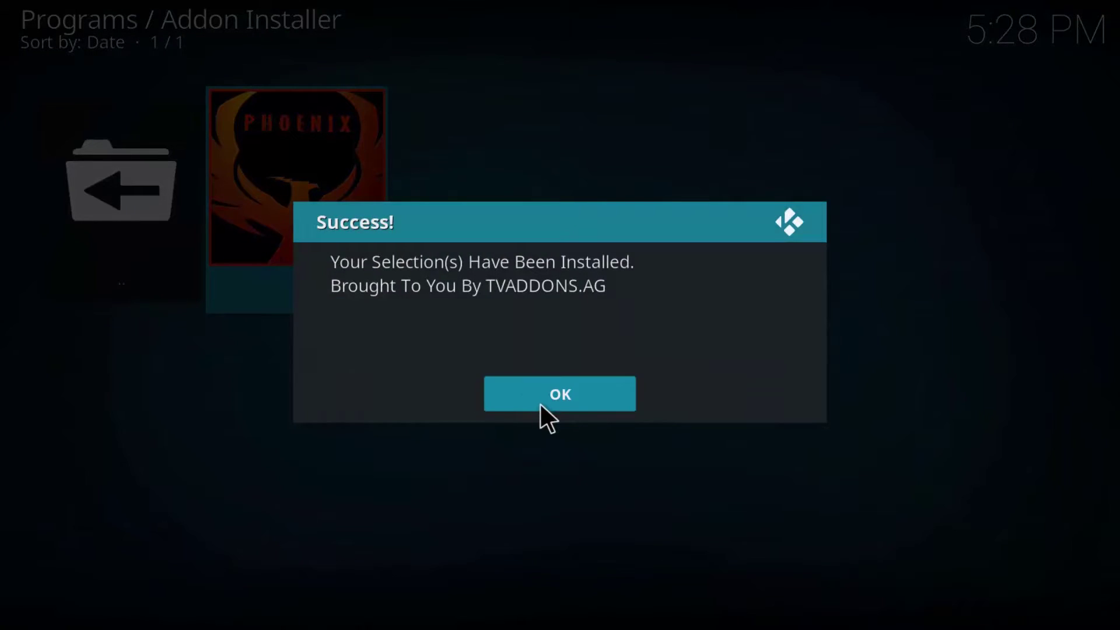
pyautogui.click(537, 404)
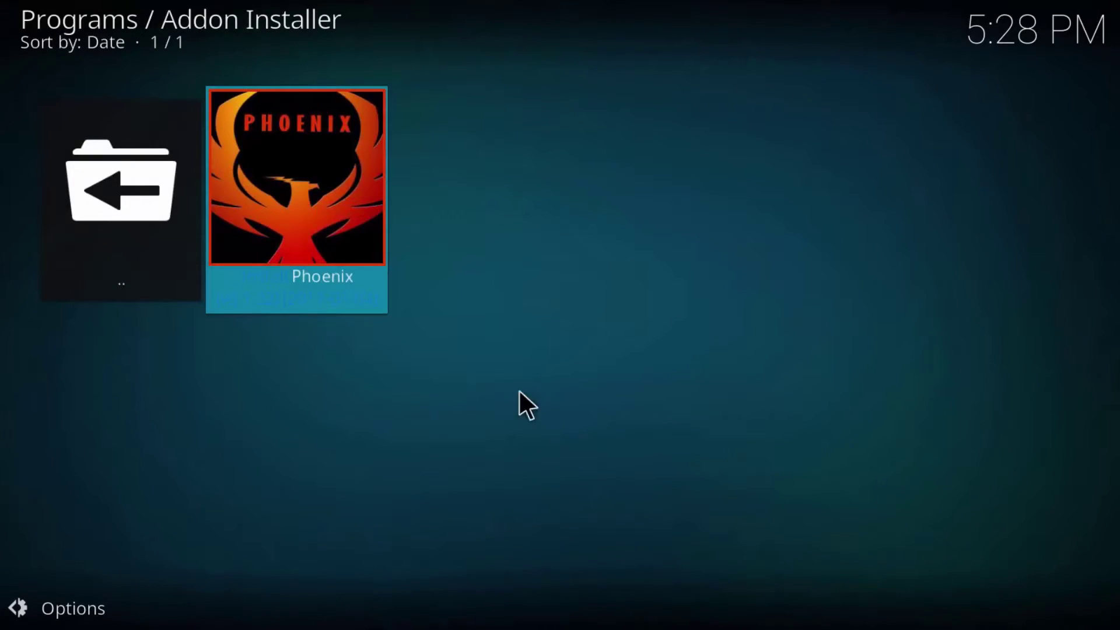
pyautogui.click(127, 213)
pyautogui.click(128, 215)
pyautogui.click(128, 215)
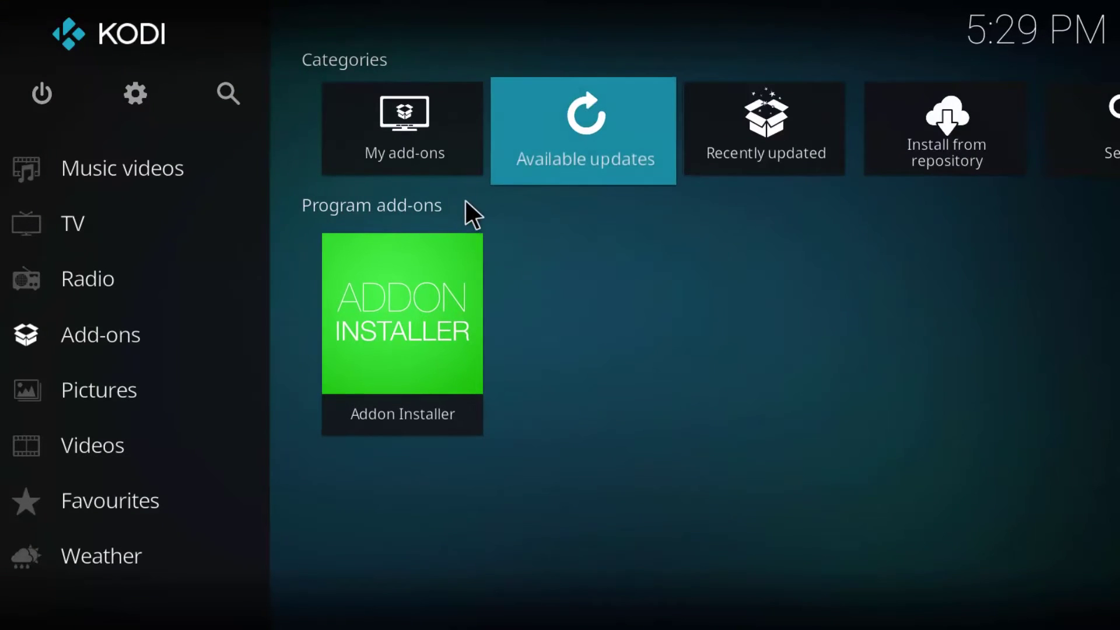
# - Enable the Exodus video add-on from its information page among the installed add-ons
pyautogui.click(390, 143)
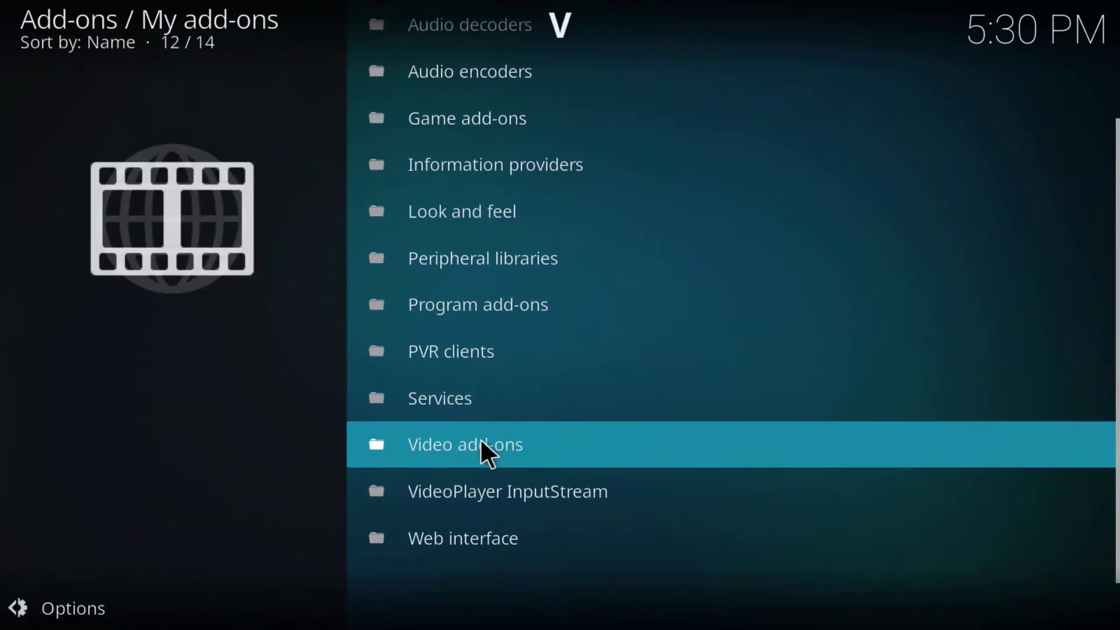
pyautogui.click(487, 454)
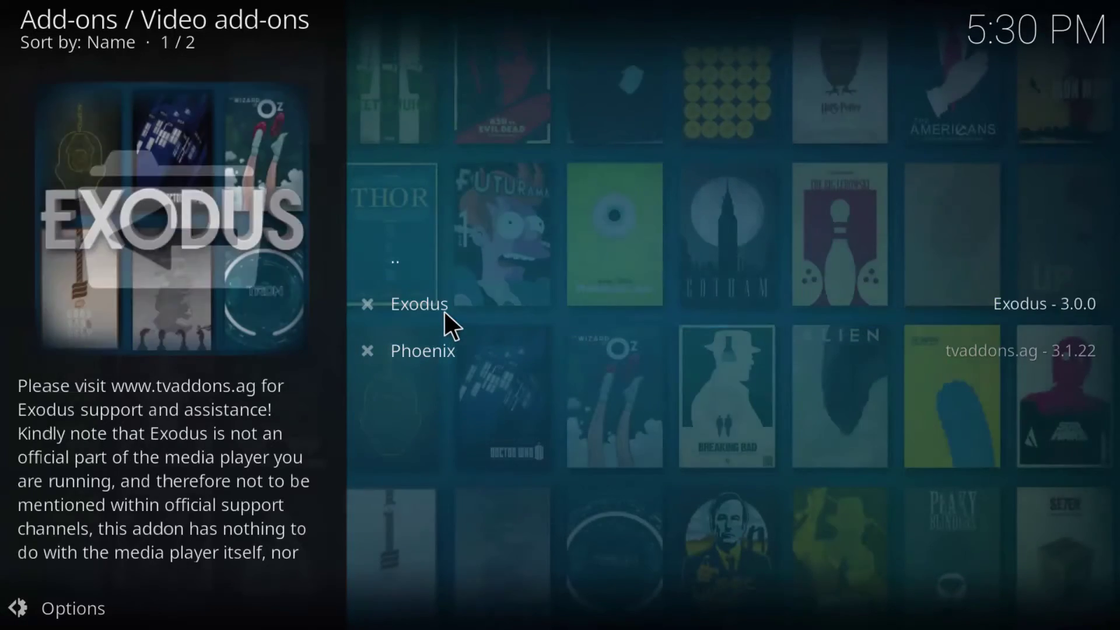
pyautogui.rightClick(444, 313)
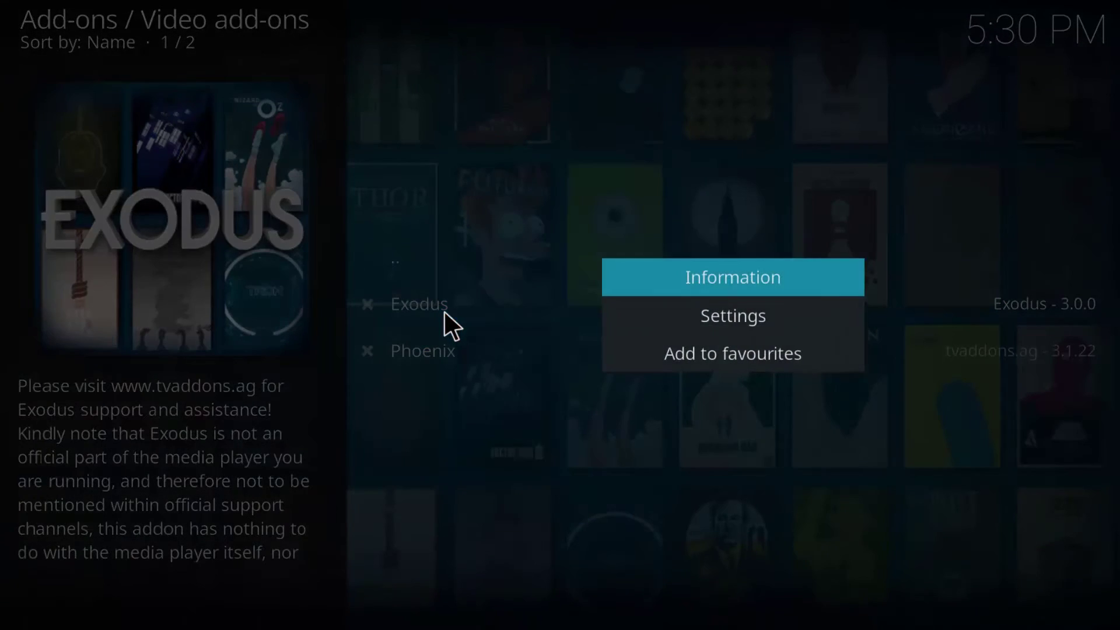
pyautogui.click(715, 278)
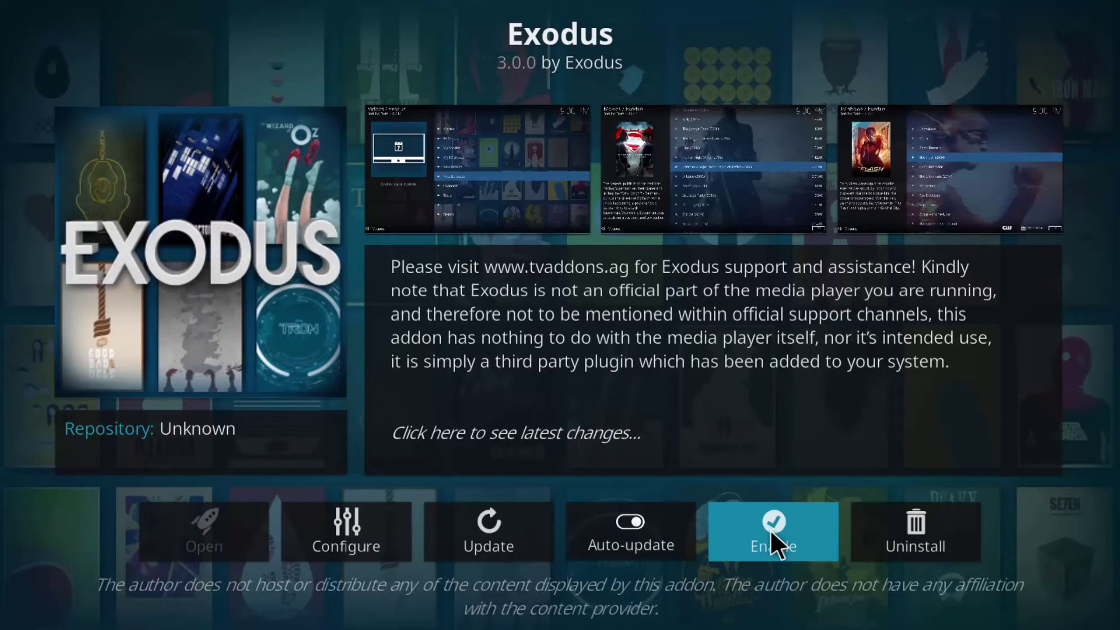
pyautogui.click(770, 529)
pyautogui.press('Escape')
# - Enable the Phoenix video add-on and return to the home screen
pyautogui.click(475, 356)
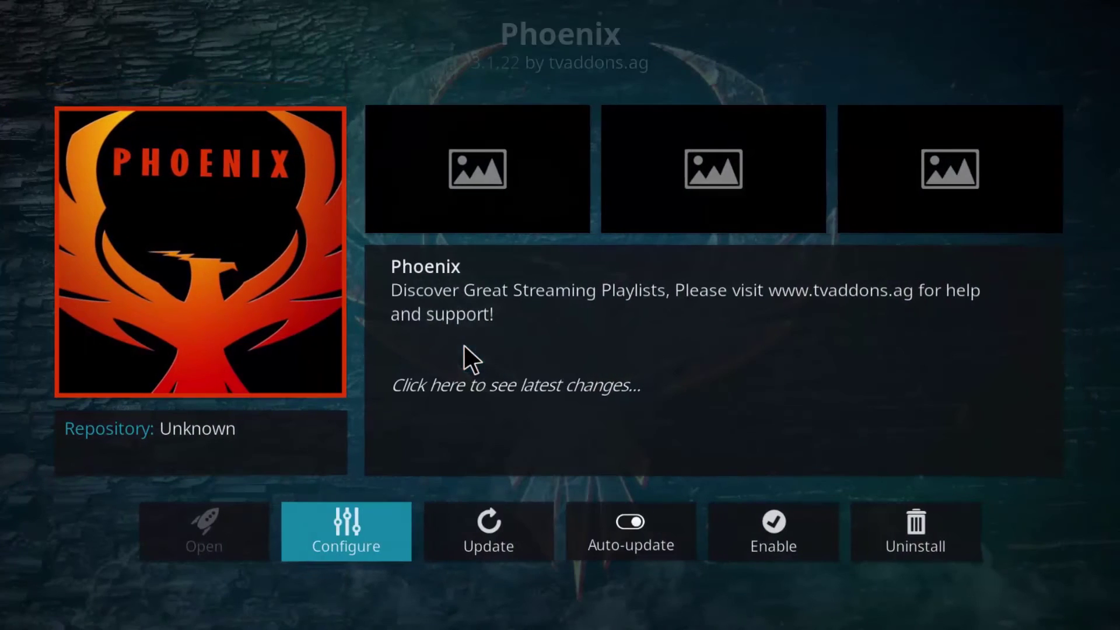
pyautogui.click(772, 528)
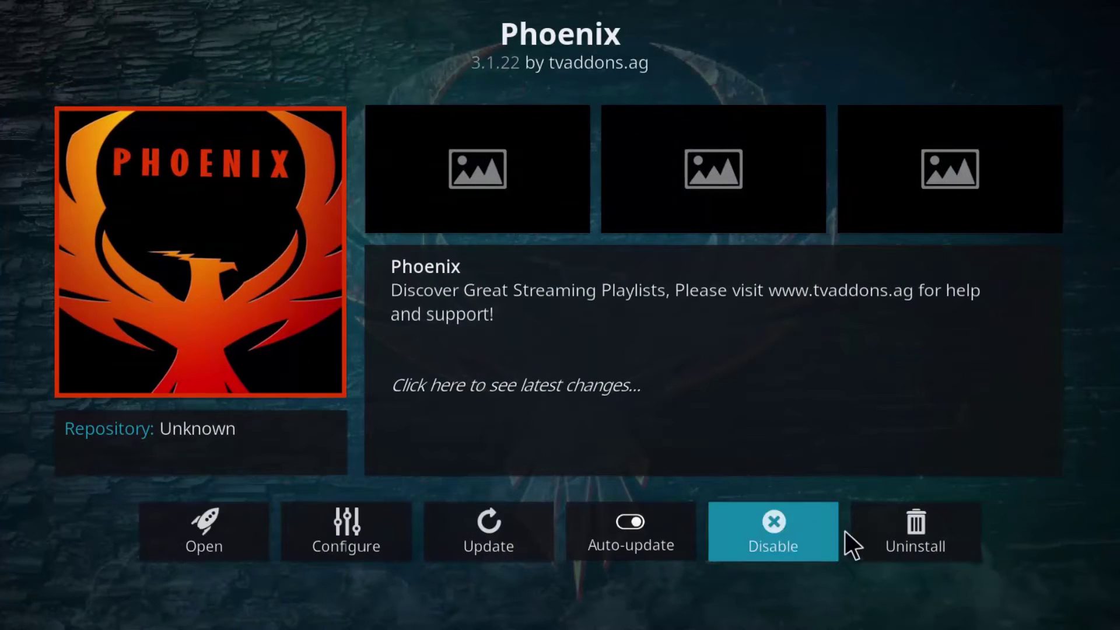
pyautogui.press('Escape')
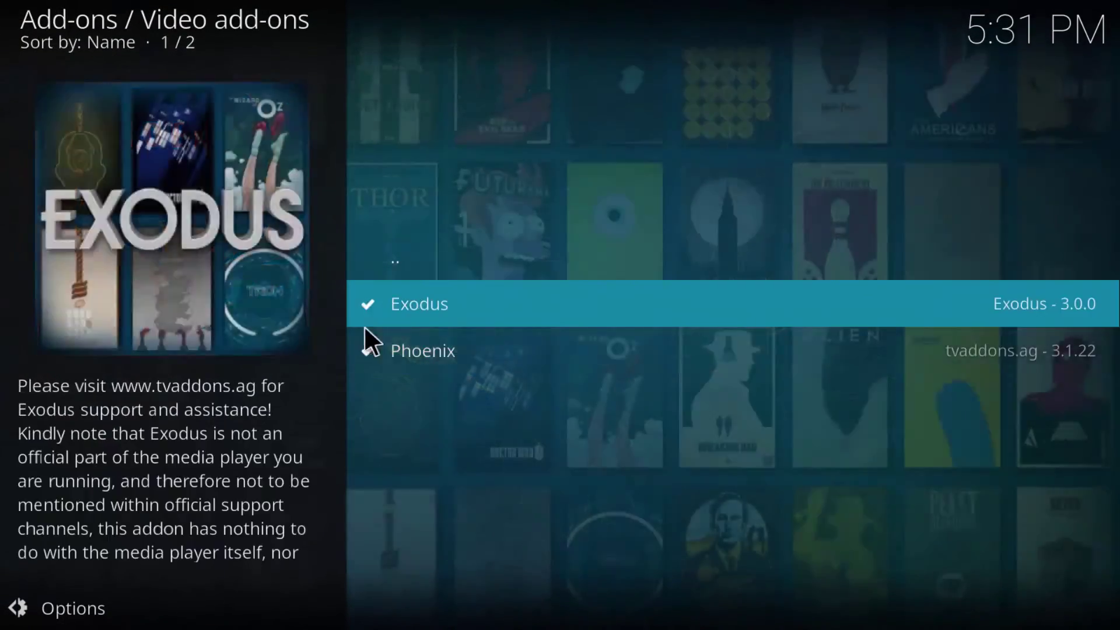
pyautogui.press('Escape')
pyautogui.press('Escape')
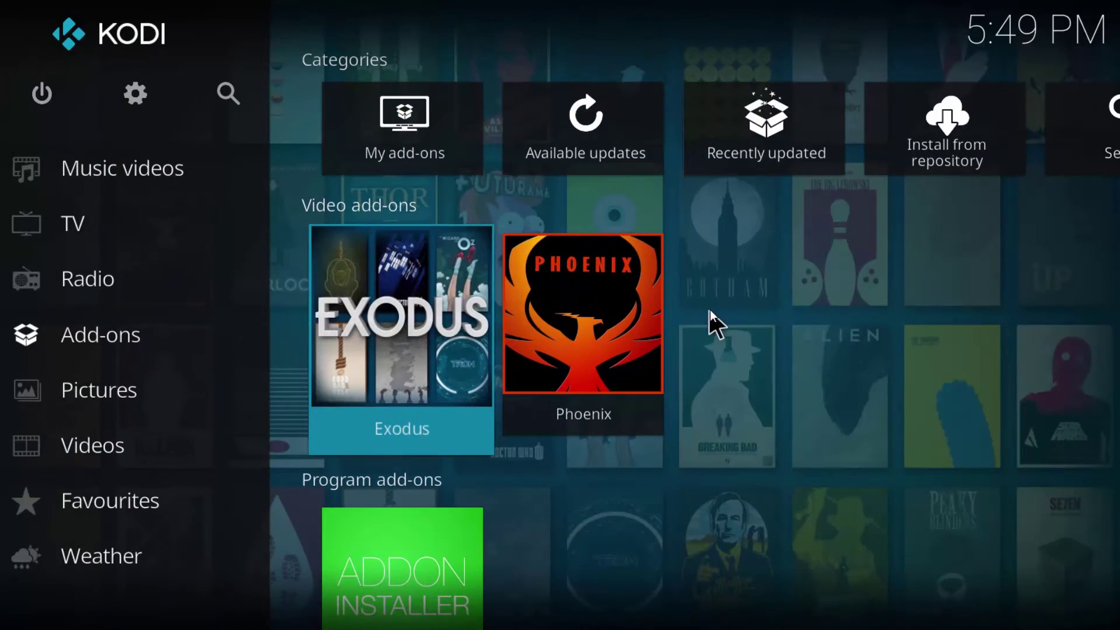
# - In Exodus, start The Six Thatchers from Season 4 of Sherlock, found under the TV shows People Watching
pyautogui.click(393, 309)
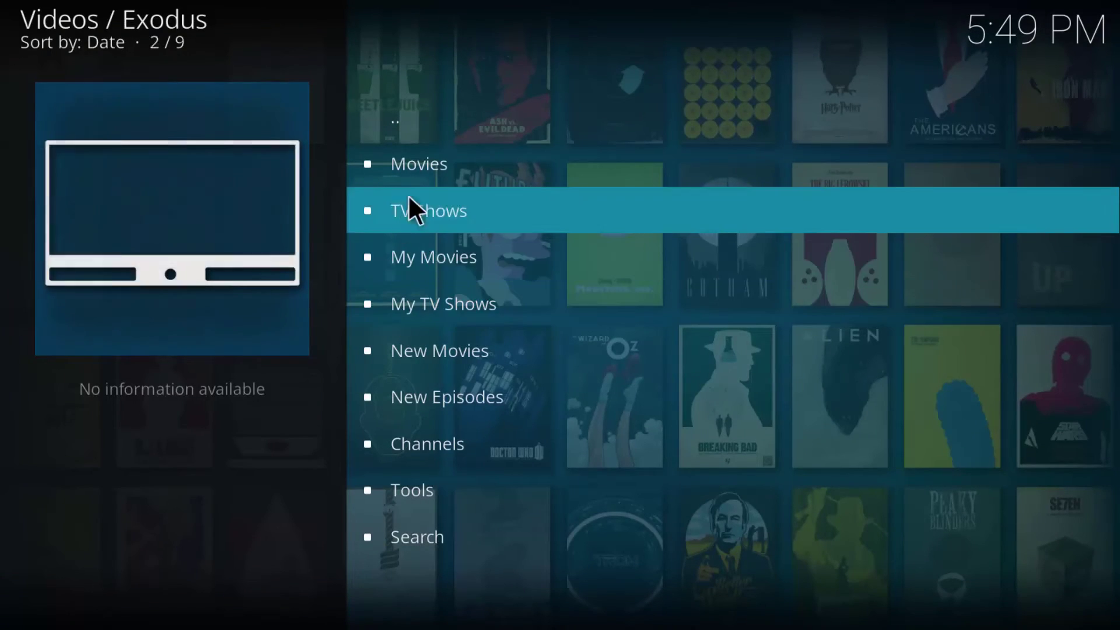
pyautogui.click(444, 211)
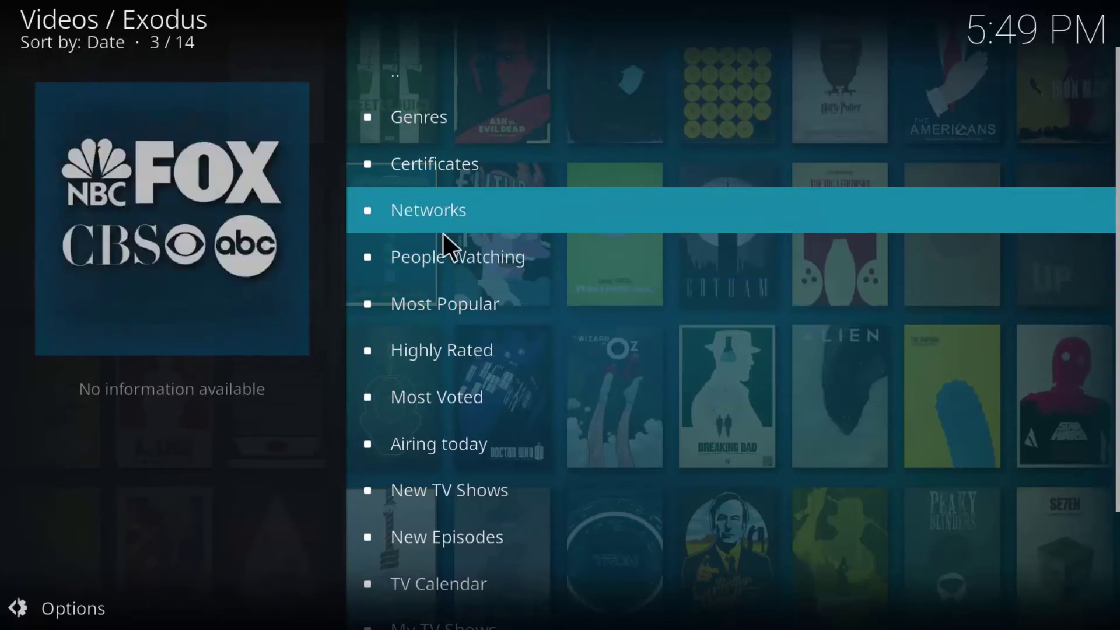
pyautogui.click(443, 259)
pyautogui.scroll(4, 442, 262)
pyautogui.click(485, 219)
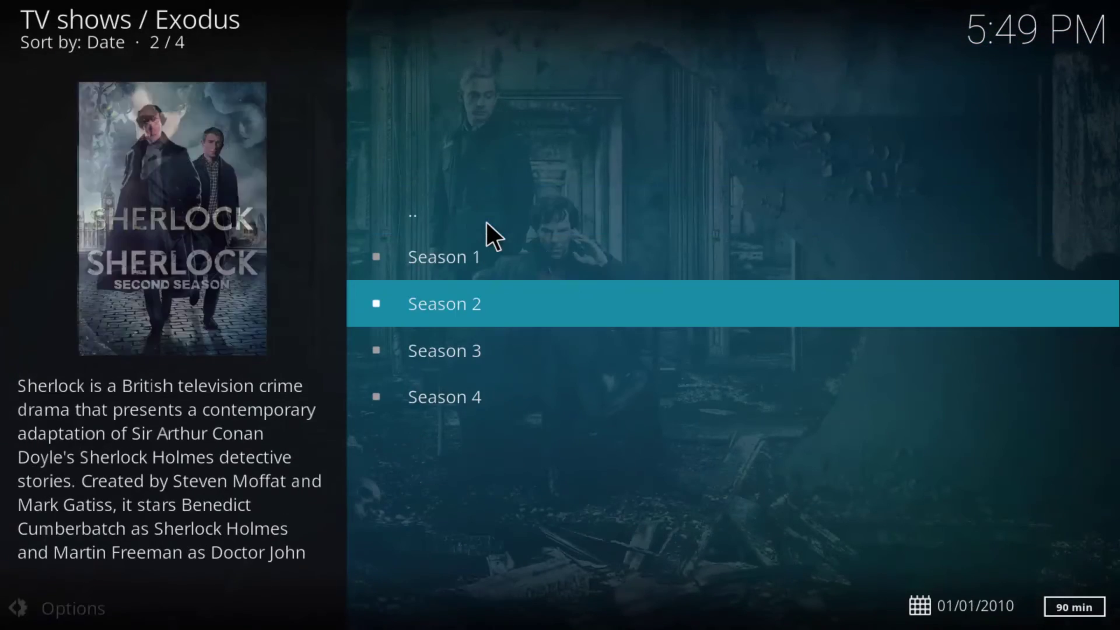
pyautogui.click(469, 408)
pyautogui.click(484, 302)
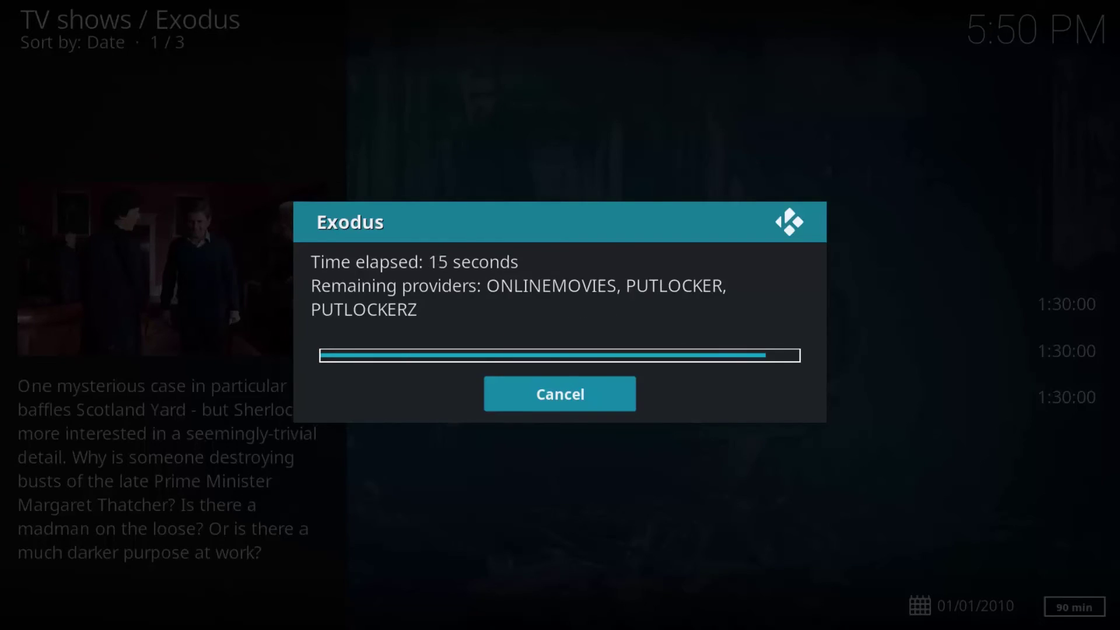
# - Browse the People Watching TV show list in Exodus down to The Flash (2014), examining the available titles
pyautogui.press('Down')
pyautogui.press('Down')
pyautogui.press('Down')
pyautogui.press('Down')
pyautogui.press('Down')
pyautogui.press('Down')
pyautogui.press('Down')
pyautogui.press('Down')
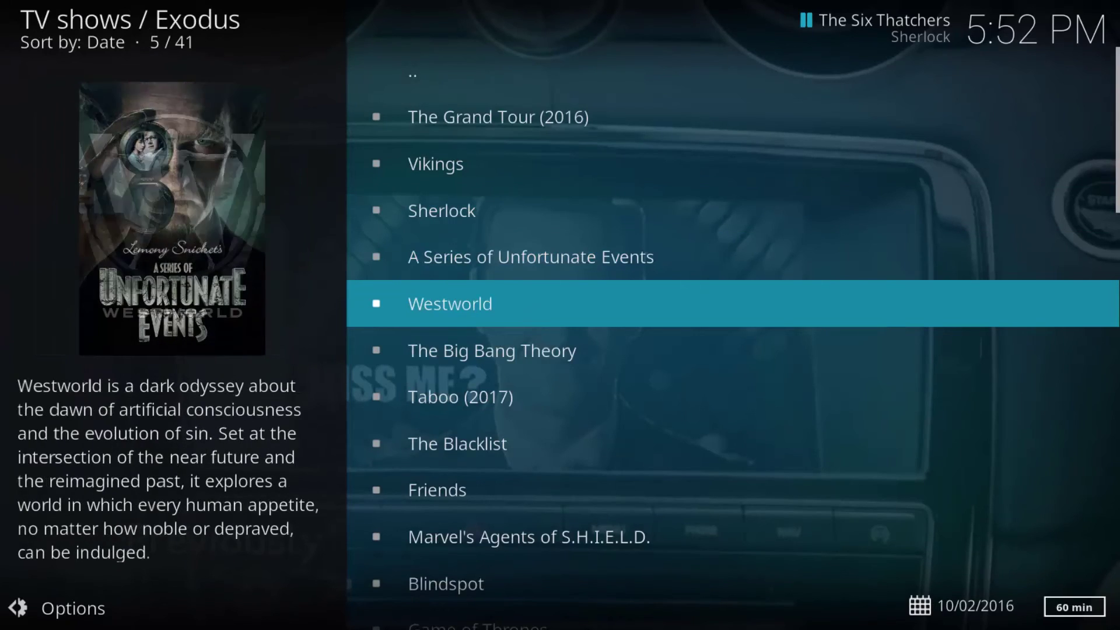
pyautogui.press('Down')
pyautogui.press('Down')
pyautogui.press('Down')
pyautogui.press('Down')
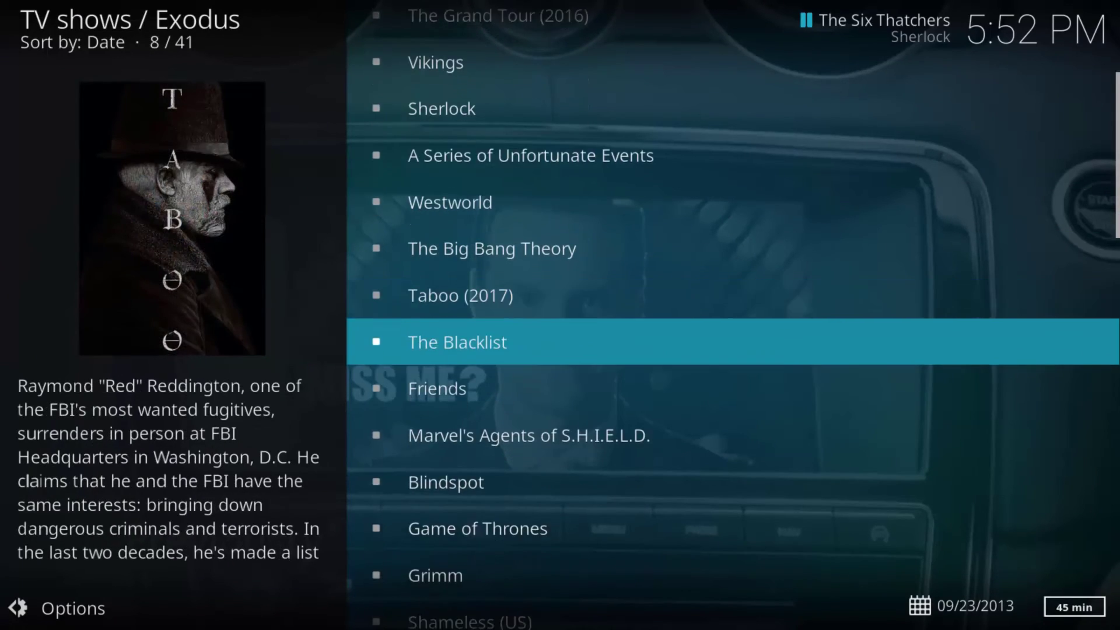
pyautogui.press('Down')
pyautogui.press('Down')
pyautogui.press('Down')
pyautogui.press('Down')
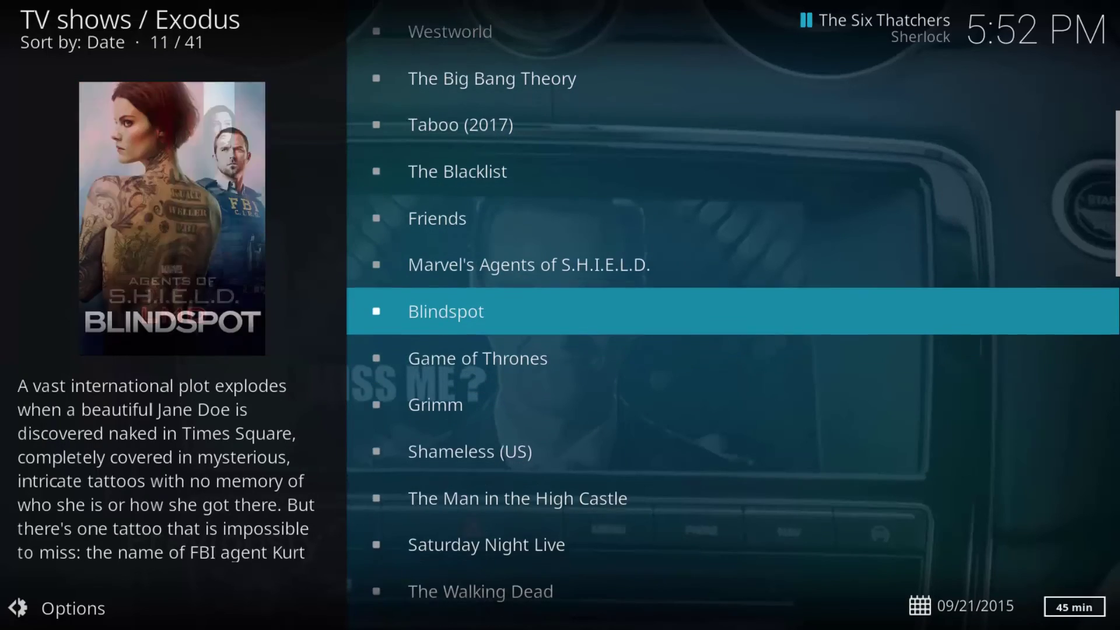
pyautogui.press('Down')
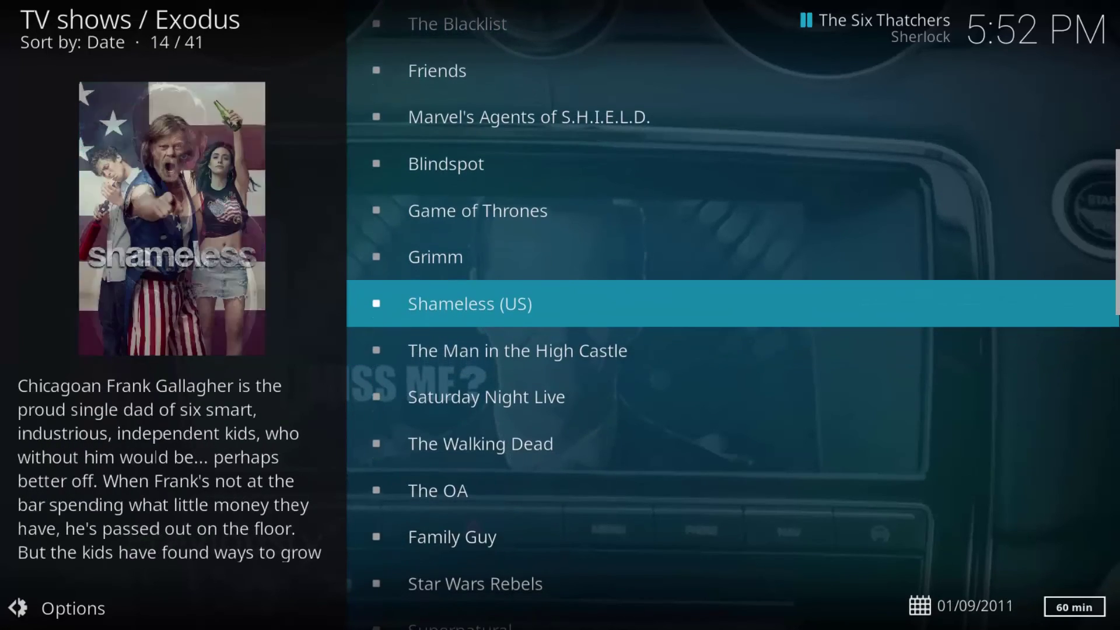
pyautogui.press('Down')
pyautogui.press('Down')
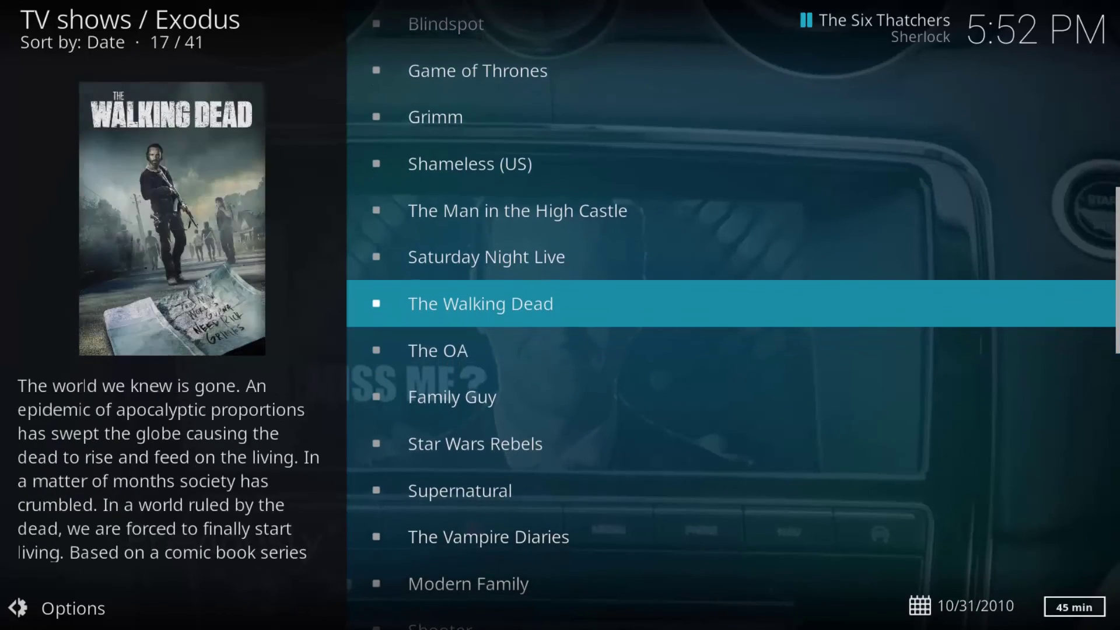
pyautogui.press('Down')
pyautogui.press('Down')
pyautogui.press('Down')
pyautogui.press('Down')
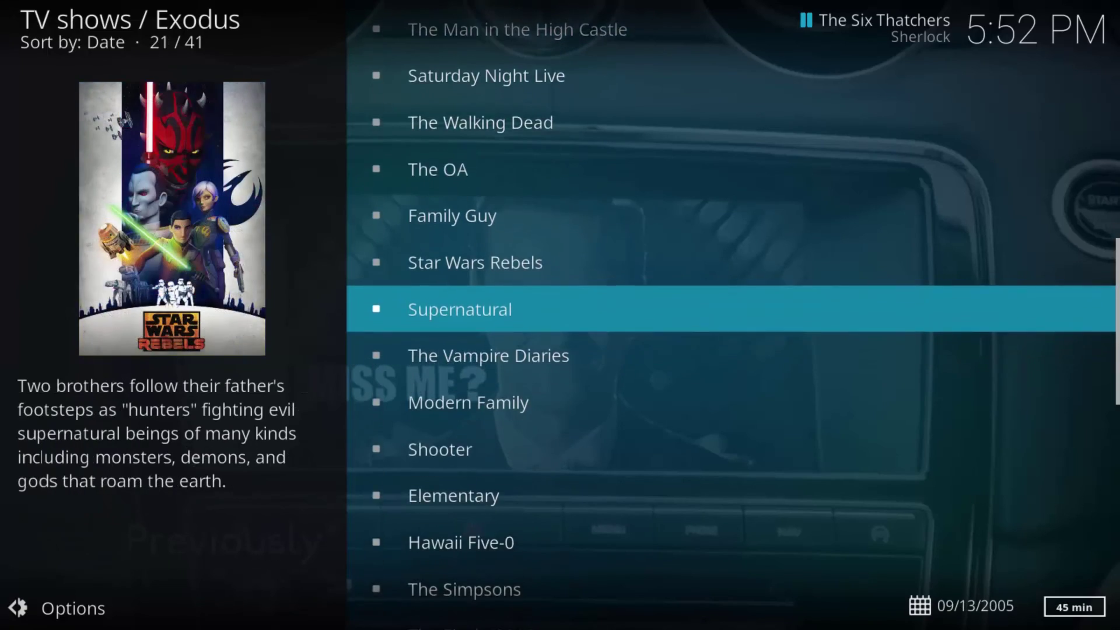
pyautogui.press('Down')
pyautogui.press('Down')
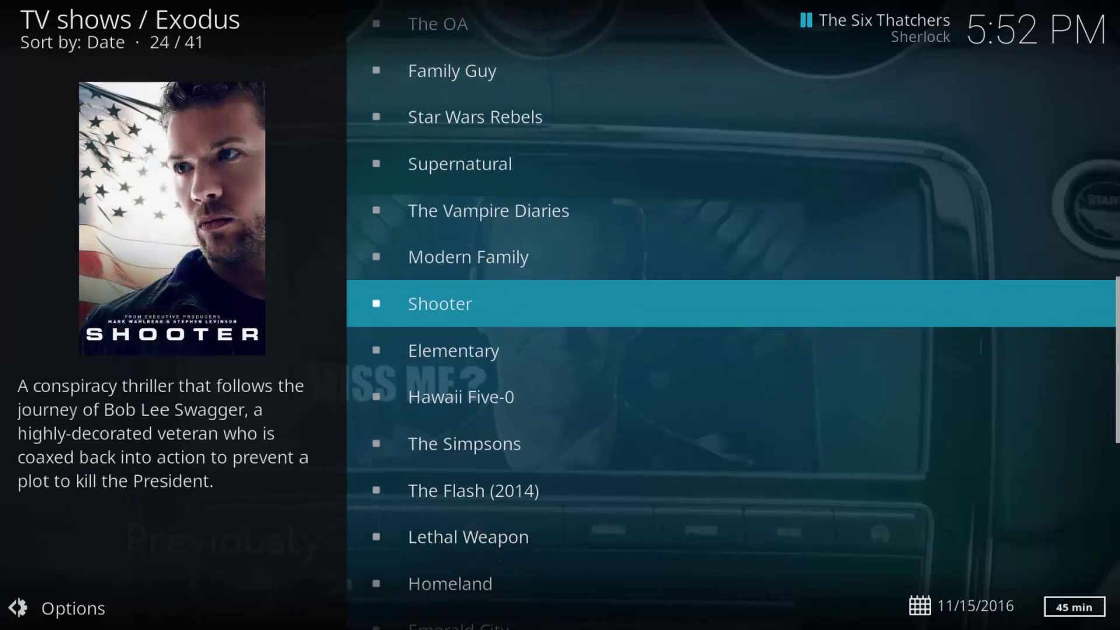
pyautogui.press('Down')
pyautogui.press('Down')
pyautogui.press('Down')
pyautogui.press('Down')
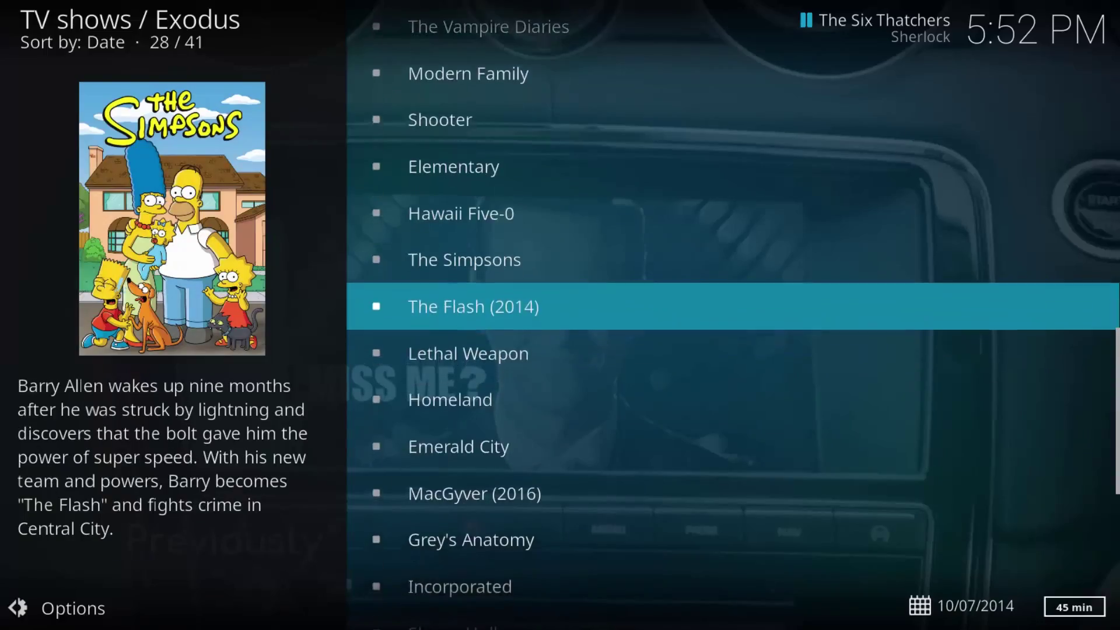